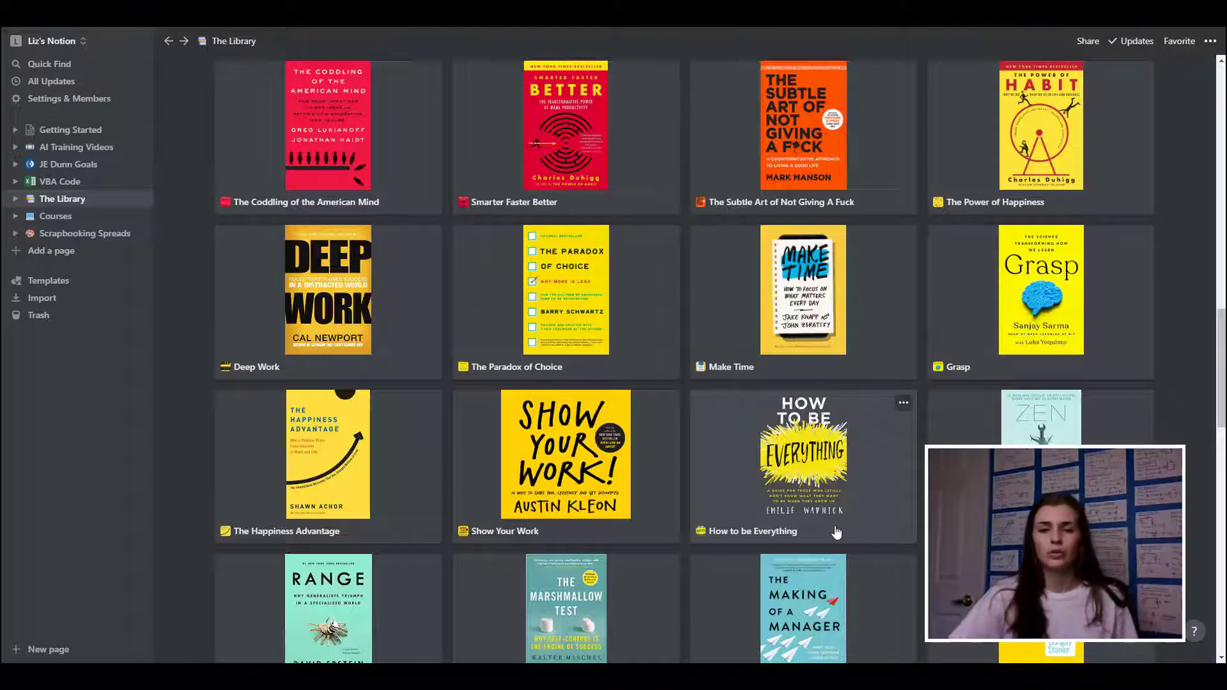
# View the properties of the How to be Everything entry in the library gallery and close it
pyautogui.click(800, 458)
pyautogui.scroll(-2, 691, 417)
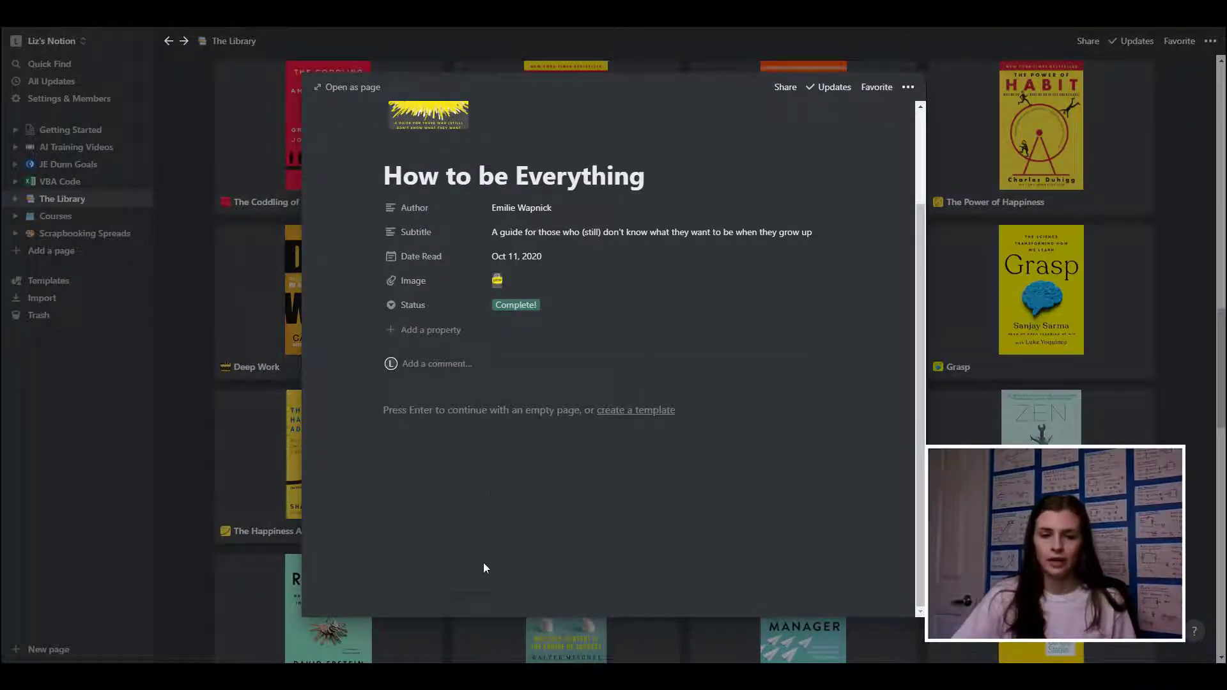
pyautogui.press('Escape')
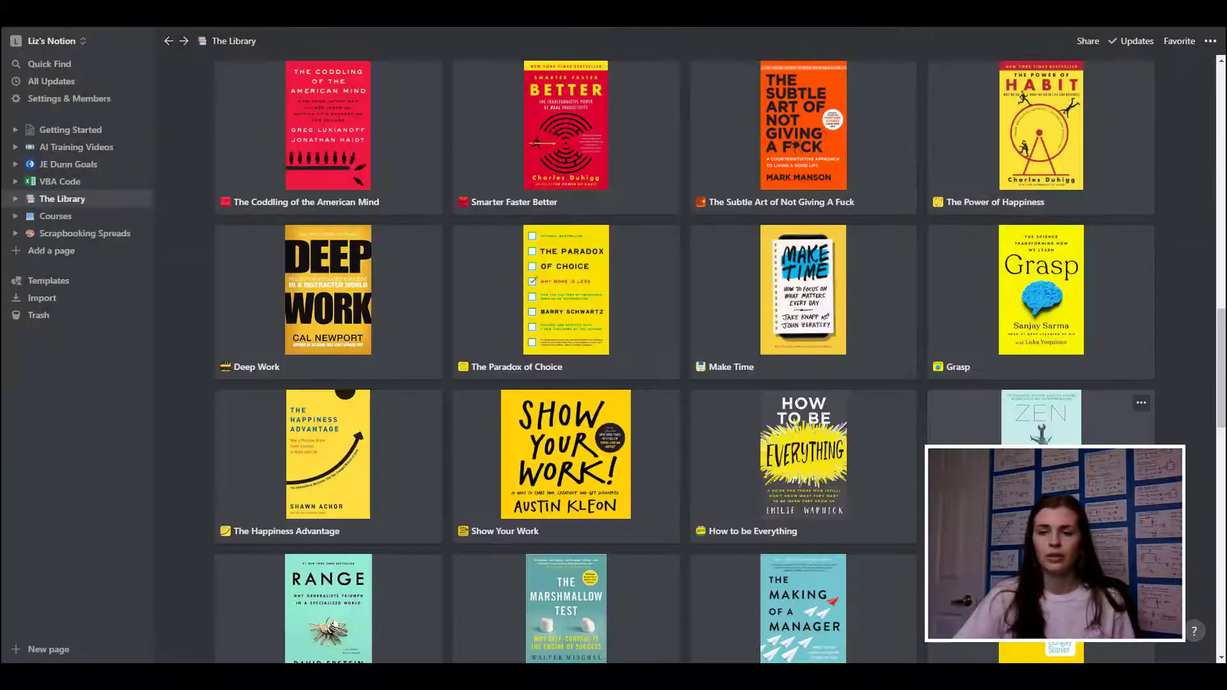
# Browse the whole book gallery in The Library, from the first covers to the last ones
pyautogui.scroll(-5, 685, 358)
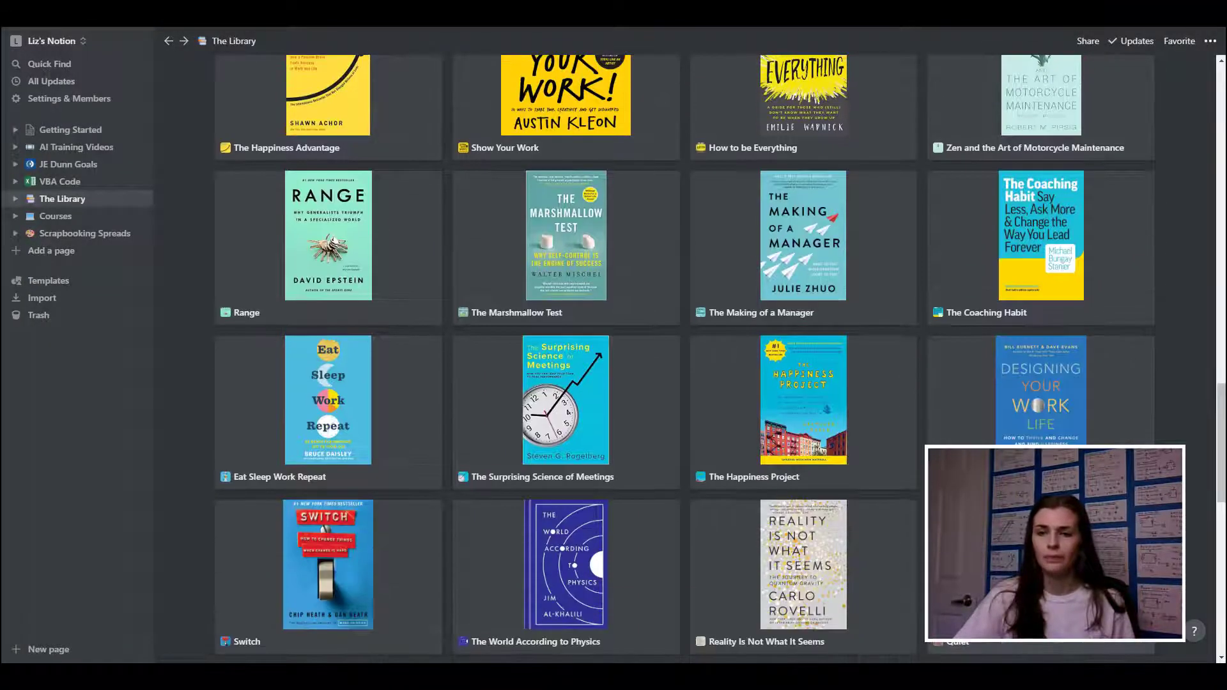
pyautogui.scroll(2, 685, 358)
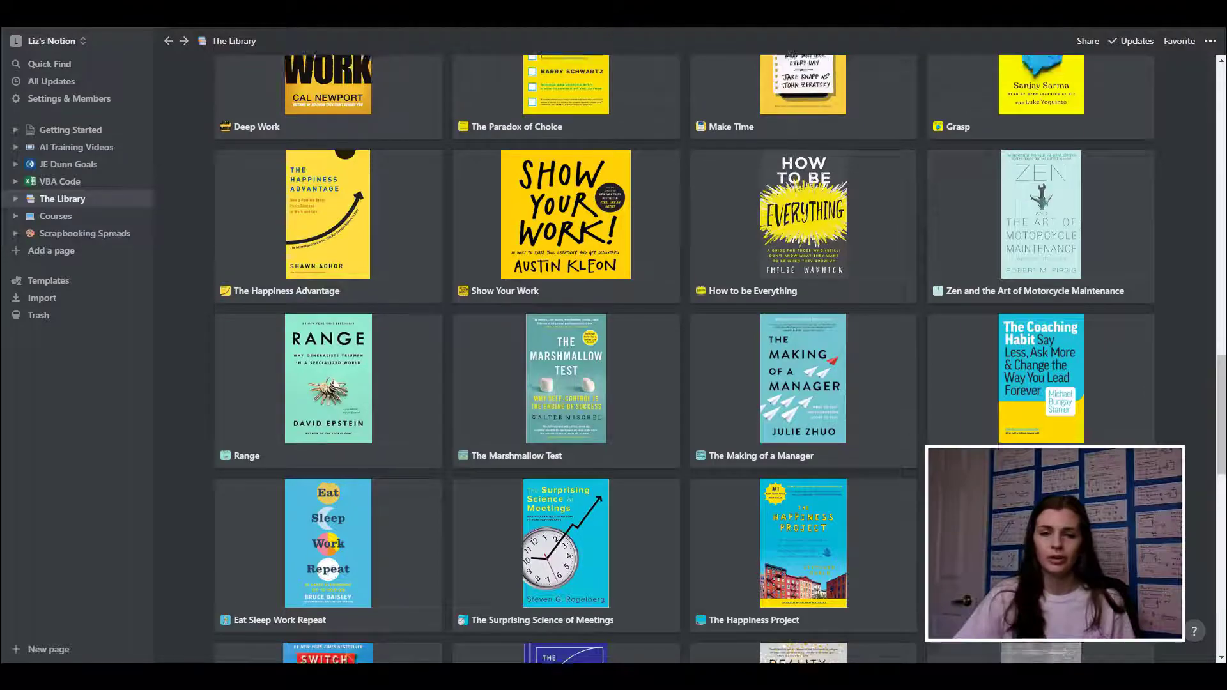
pyautogui.scroll(15, 685, 358)
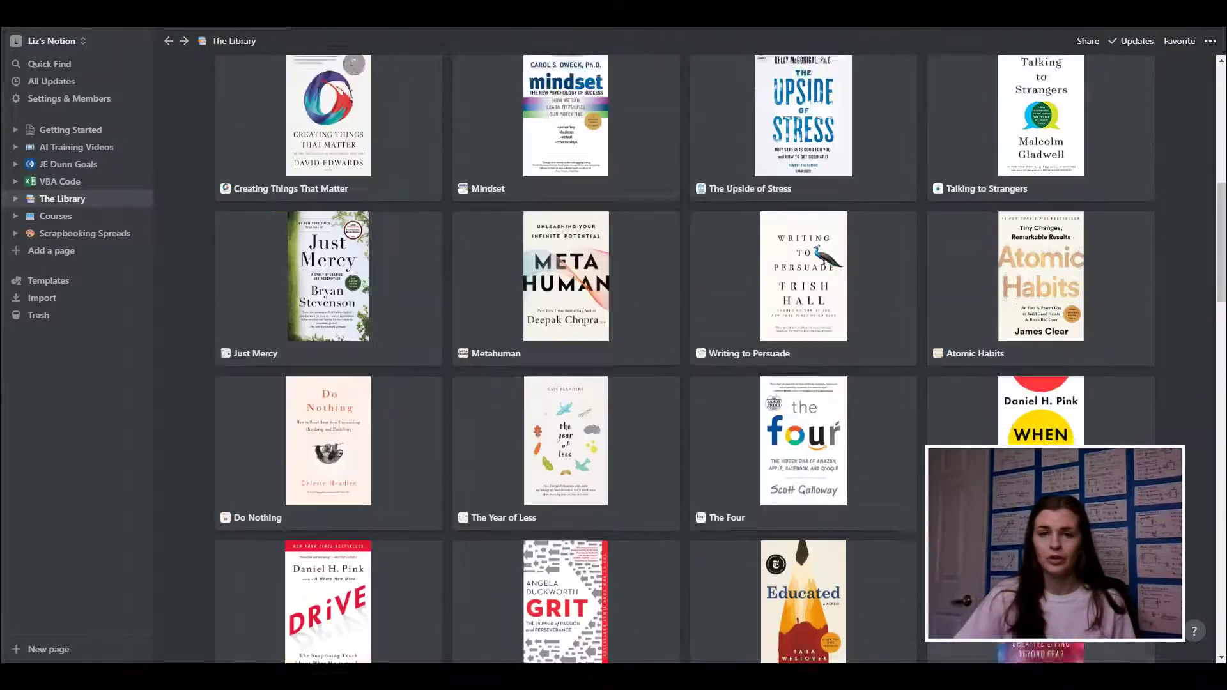
pyautogui.scroll(10, 545, 350)
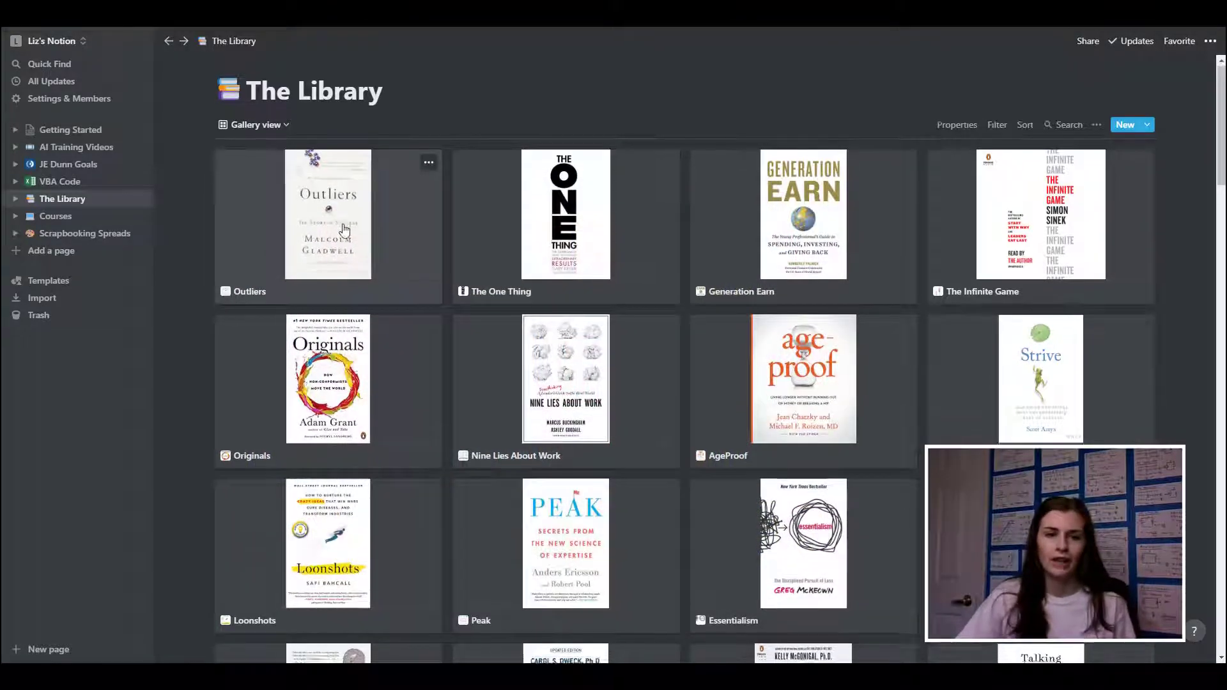
pyautogui.scroll(-9, 458, 313)
pyautogui.scroll(-7, 458, 315)
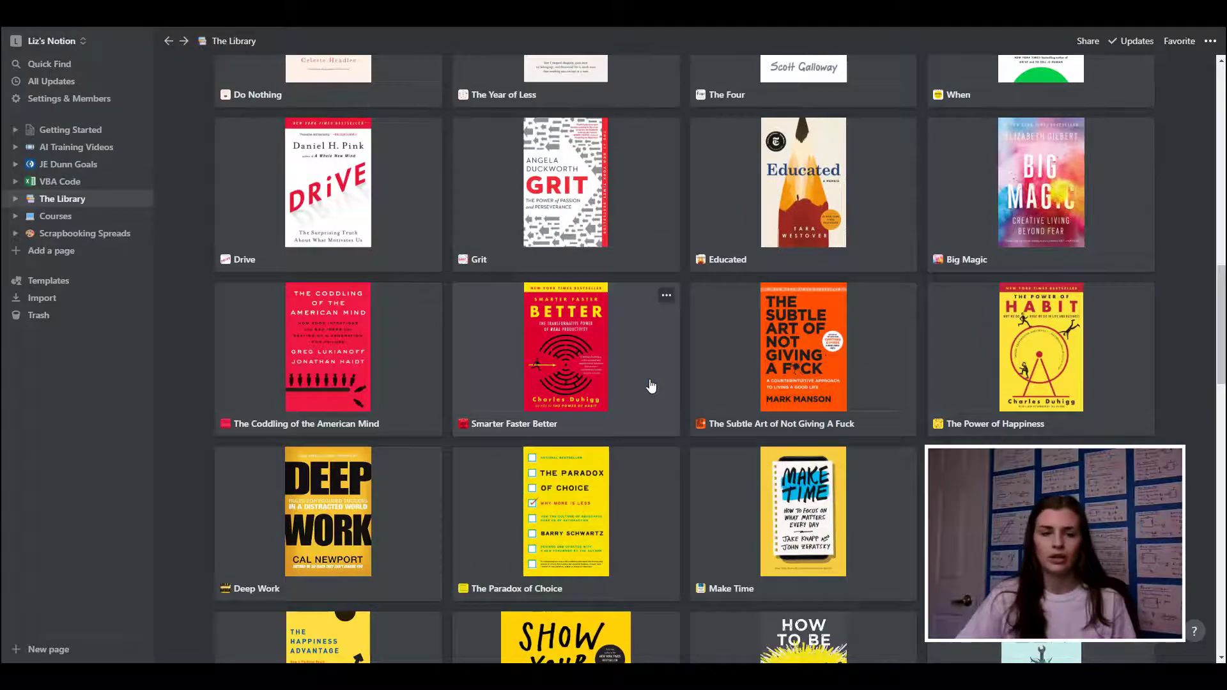
pyautogui.scroll(-8, 650, 386)
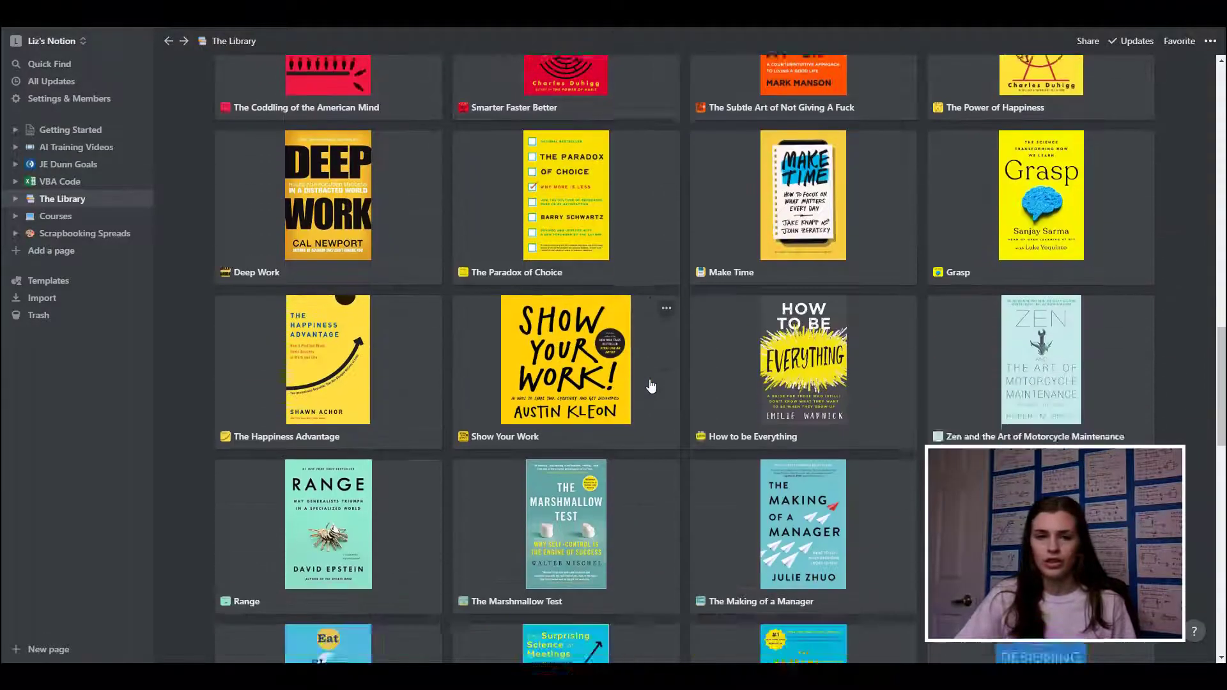
pyautogui.scroll(-11, 651, 386)
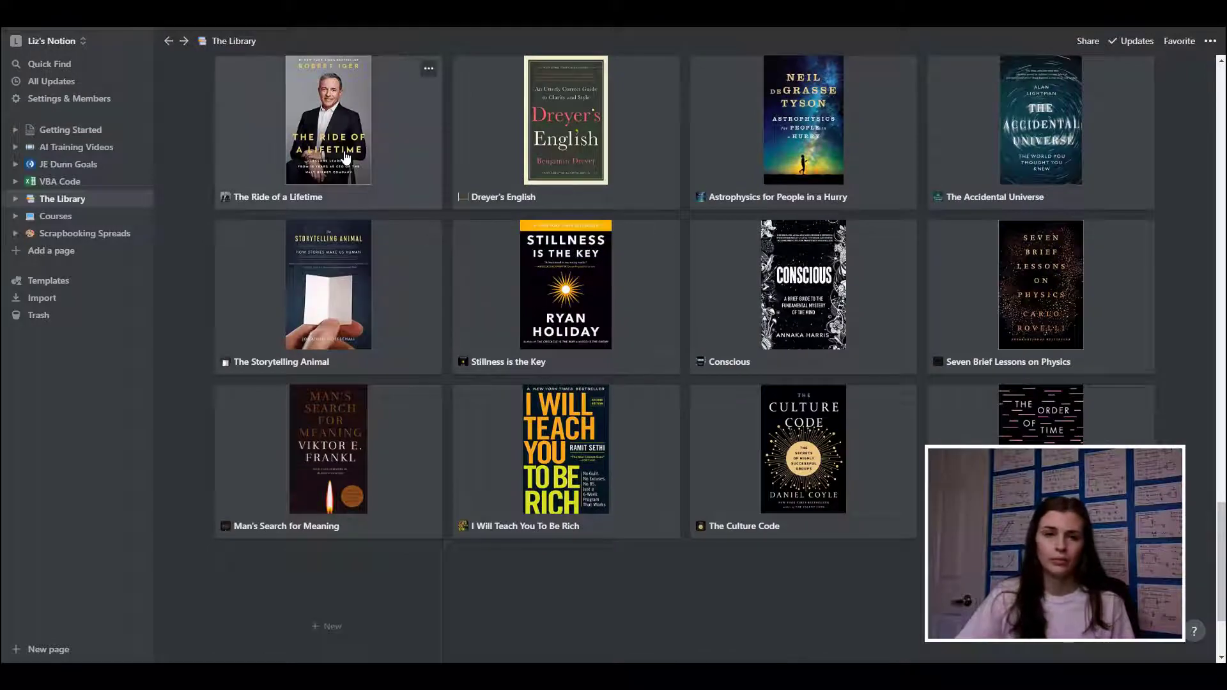
# Open the Designing Your Work Life entry and examine its properties, including the available Status options
pyautogui.scroll(11, 613, 439)
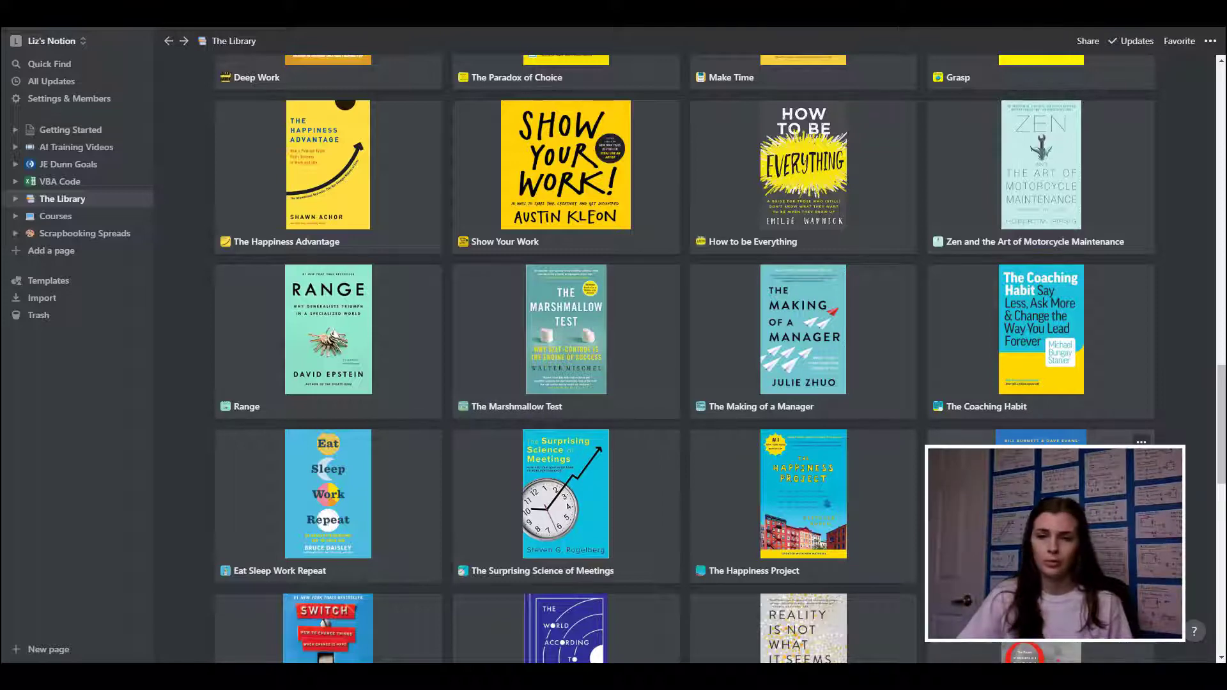
pyautogui.click(1040, 439)
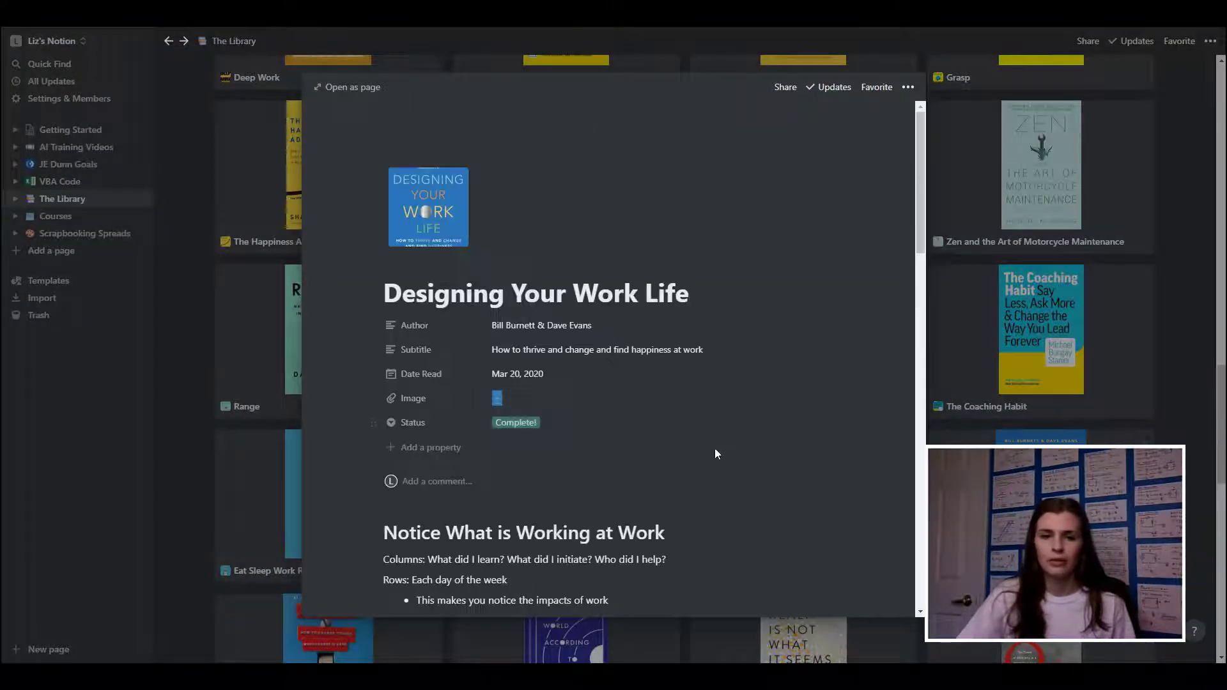
pyautogui.scroll(-2, 857, 499)
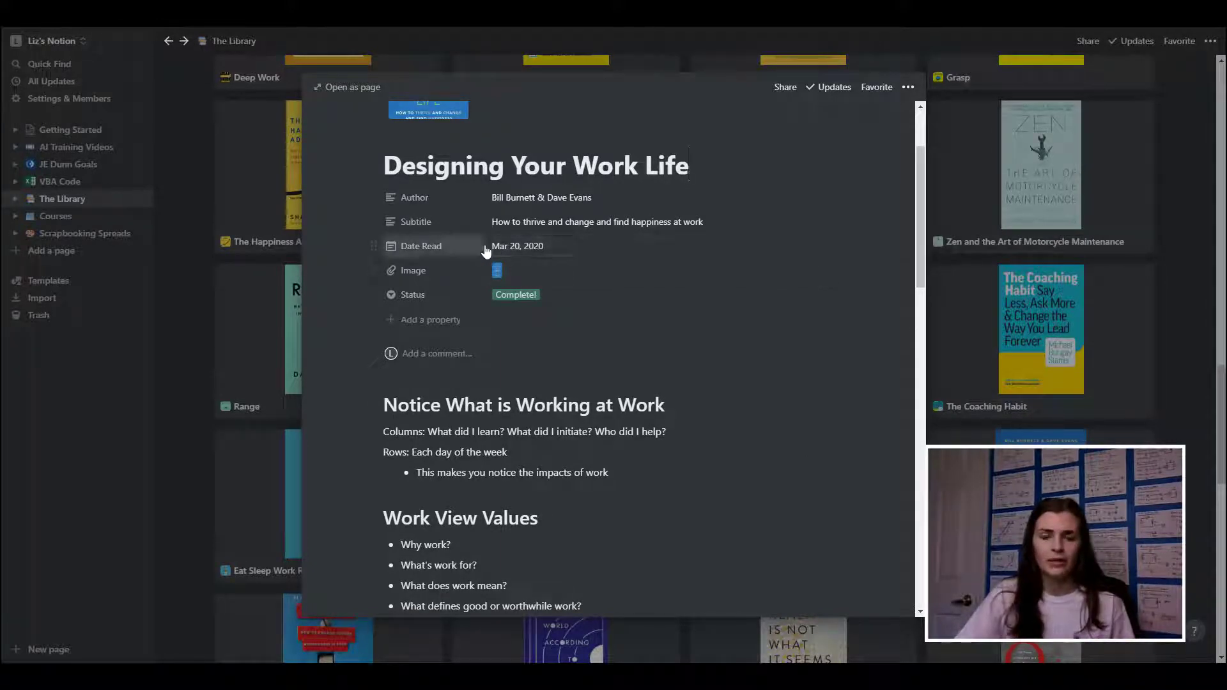
pyautogui.scroll(1, 432, 204)
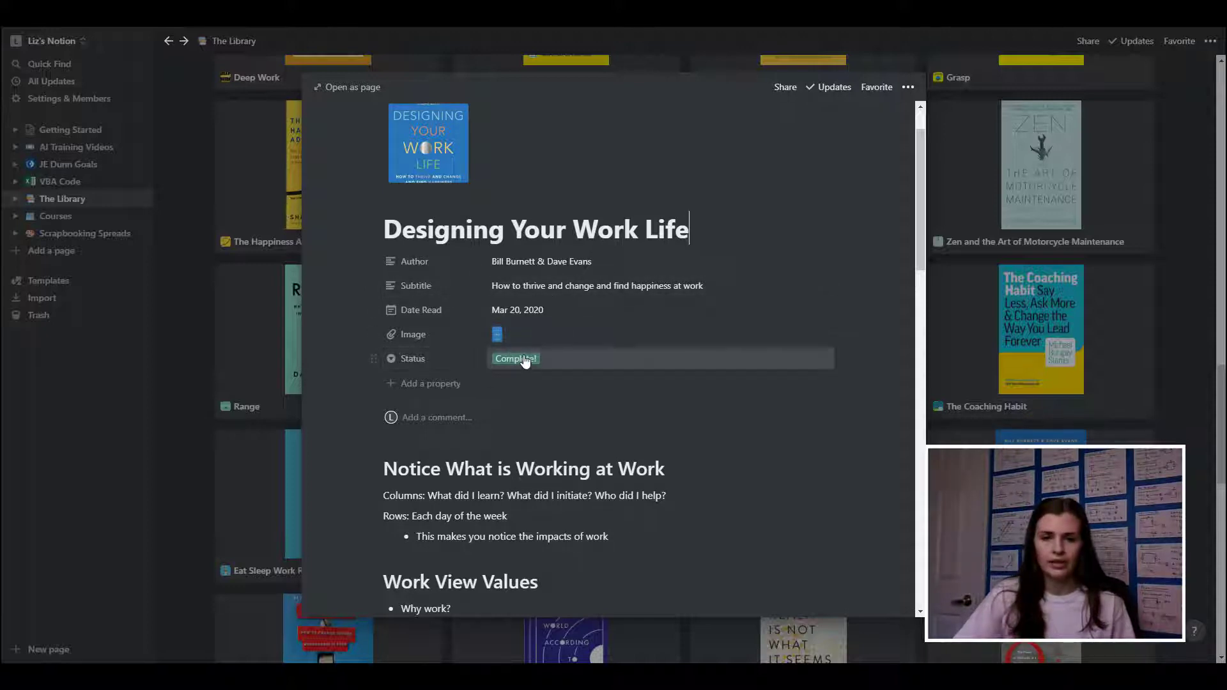
pyautogui.click(569, 365)
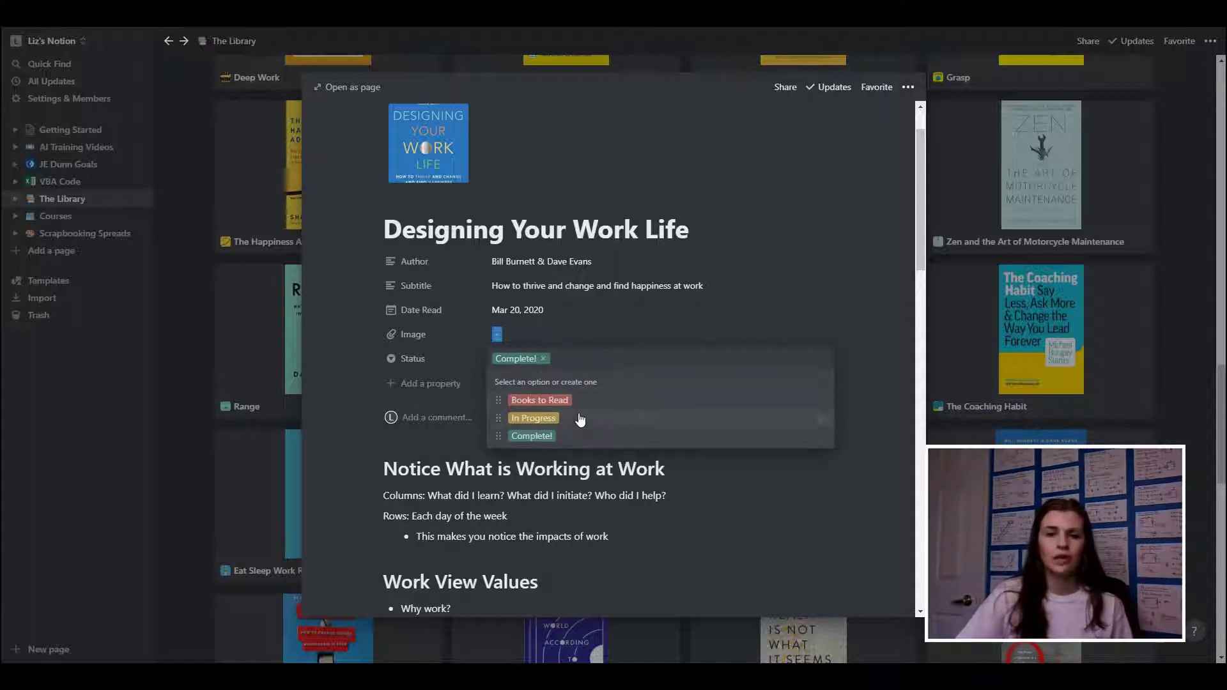
pyautogui.click(601, 304)
# Read the Designing Your Work Life notes and their linked book pages, from Notice What is Working at Work through Journey Map
pyautogui.scroll(-3, 605, 401)
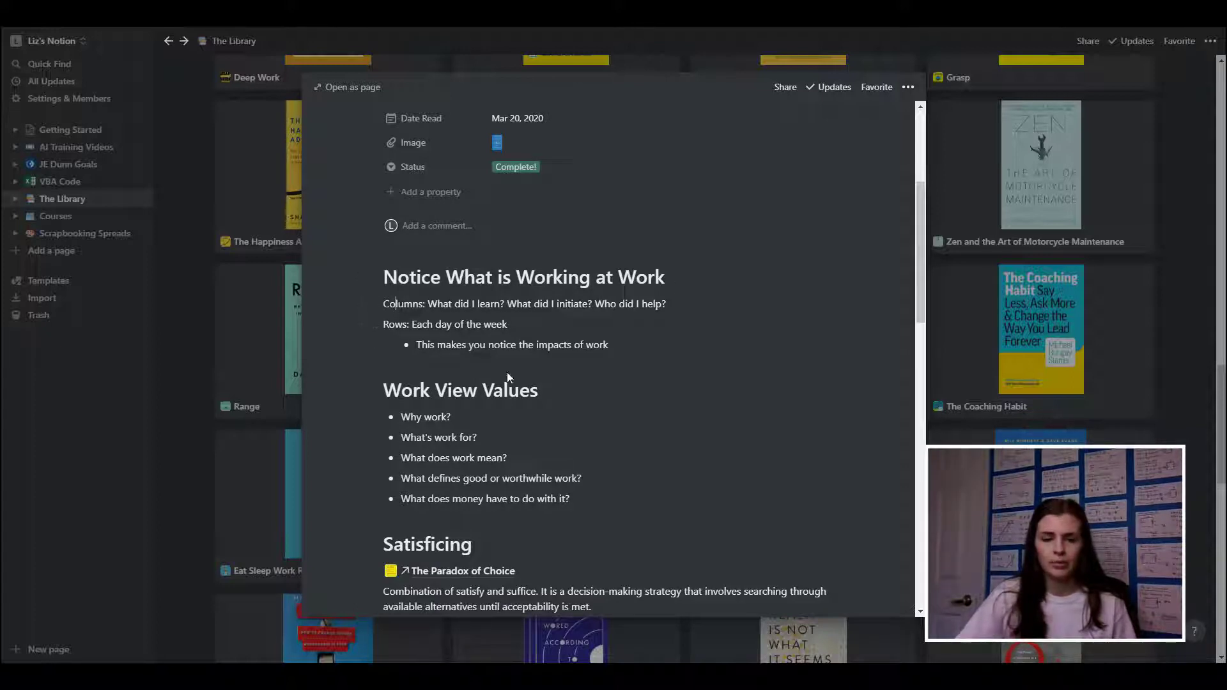
pyautogui.scroll(-4, 479, 365)
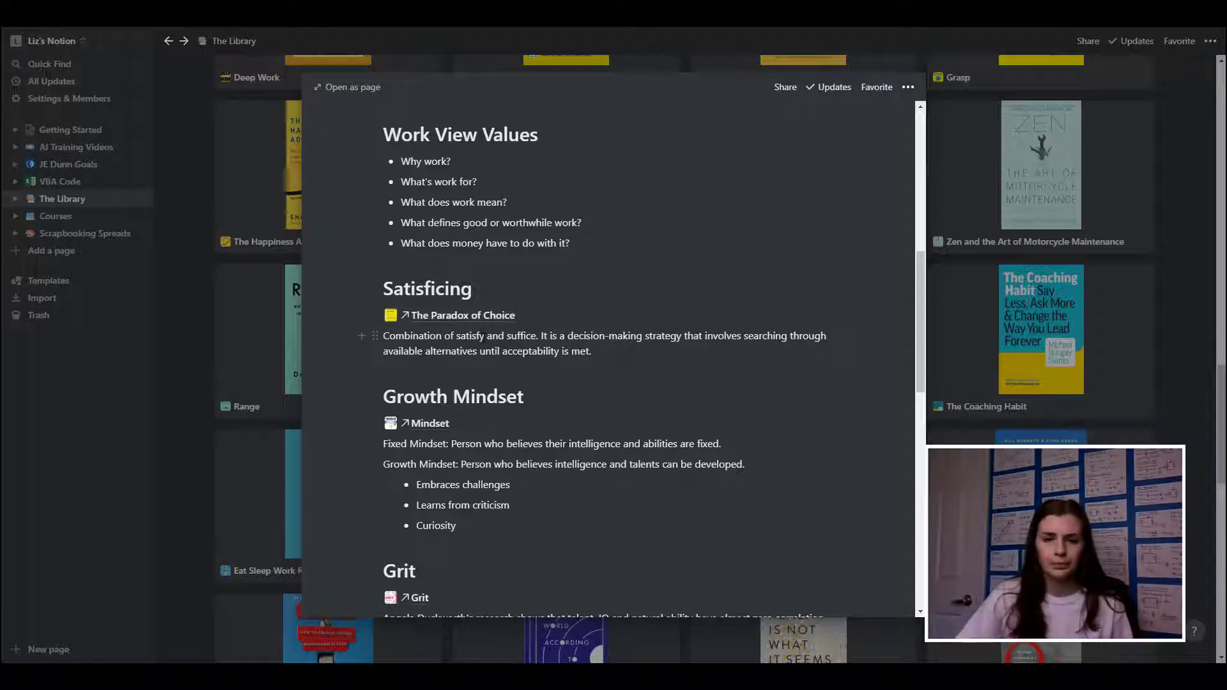
pyautogui.scroll(-2, 438, 393)
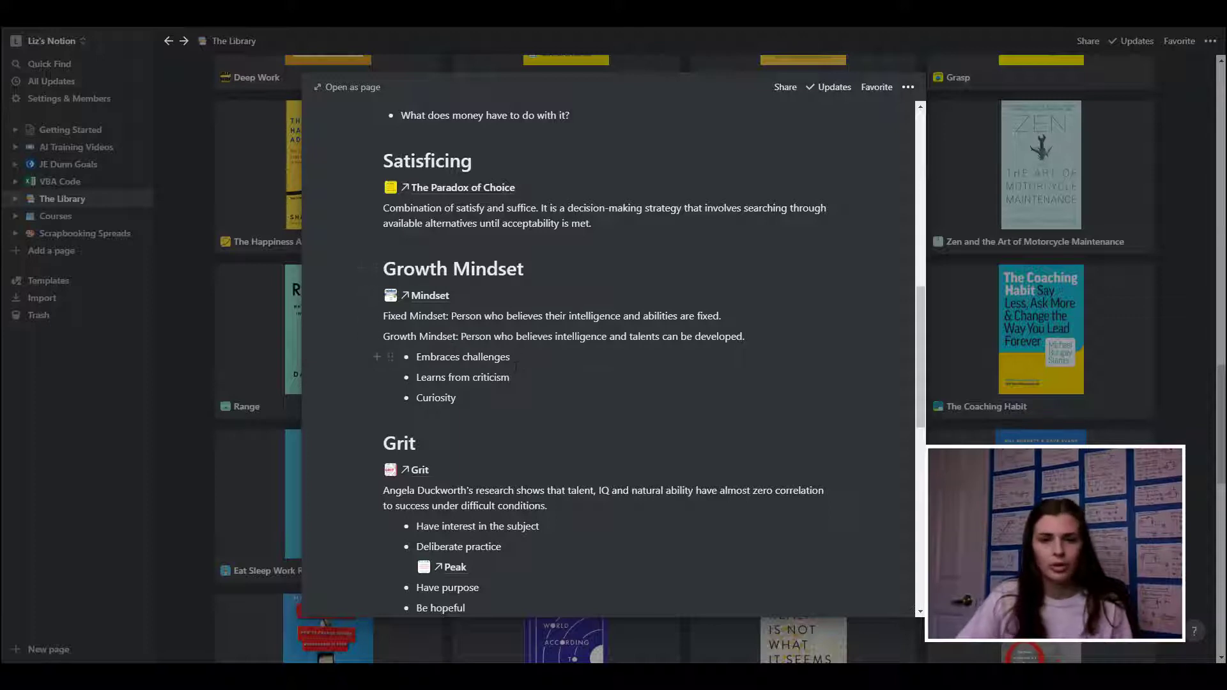
pyautogui.scroll(-2, 515, 369)
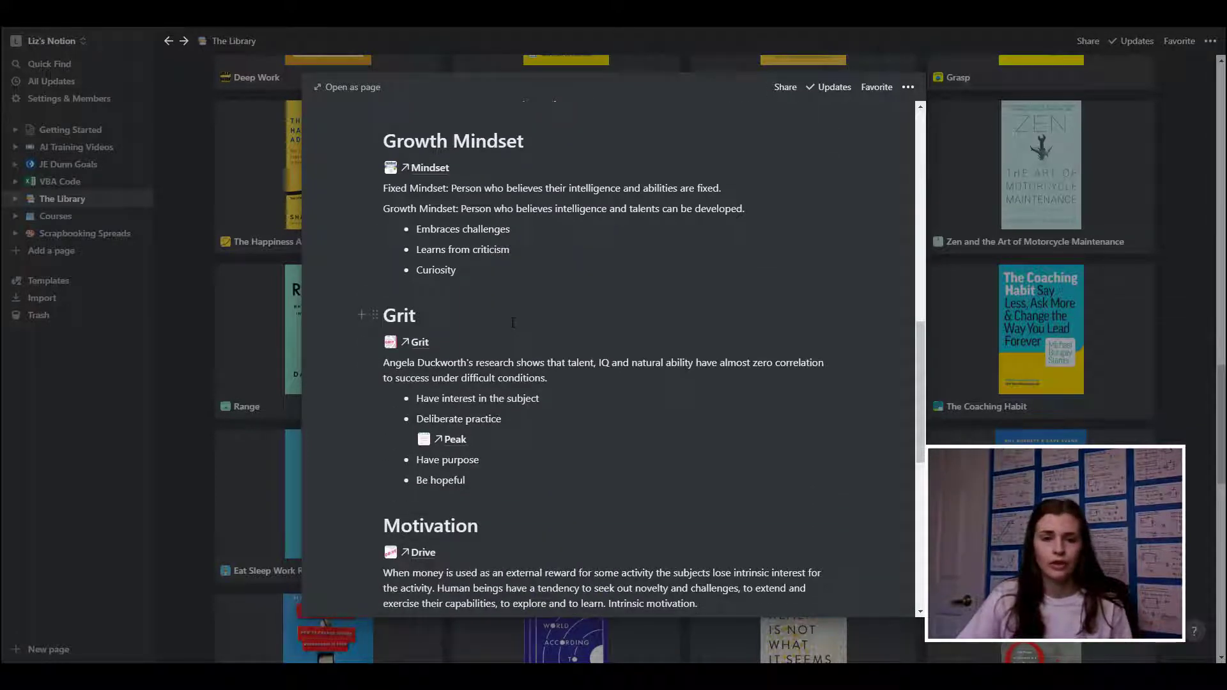
pyautogui.scroll(-1, 513, 323)
pyautogui.scroll(-2, 418, 266)
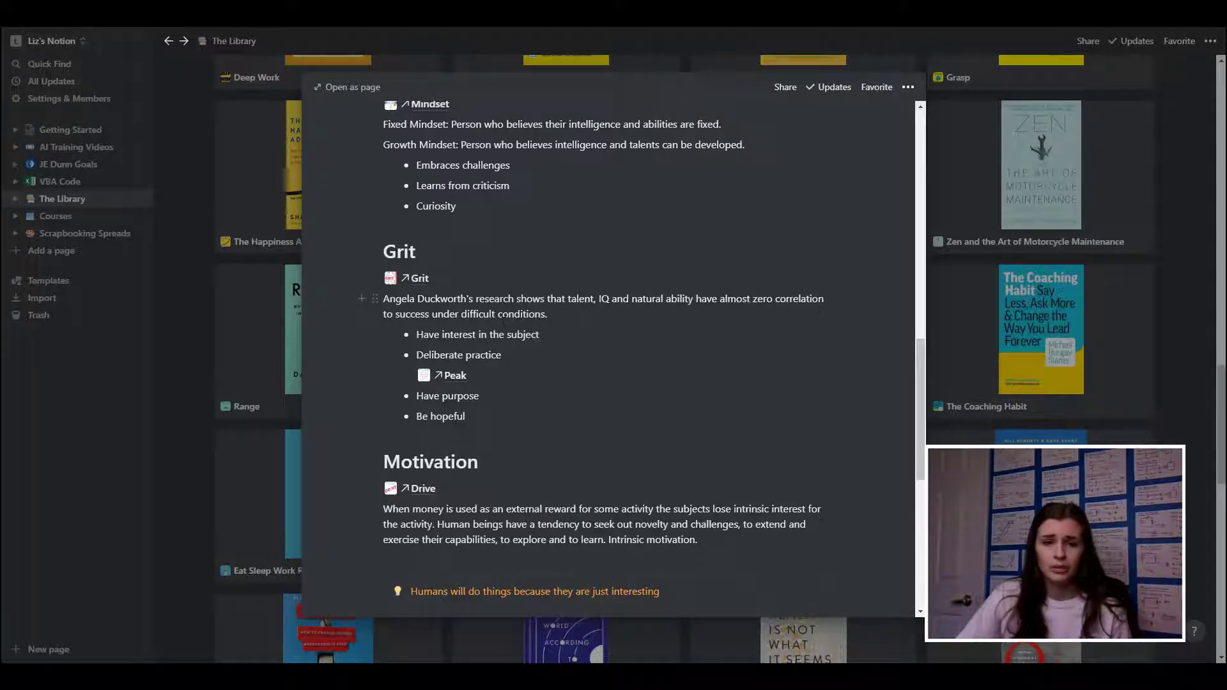
pyautogui.scroll(-2, 427, 301)
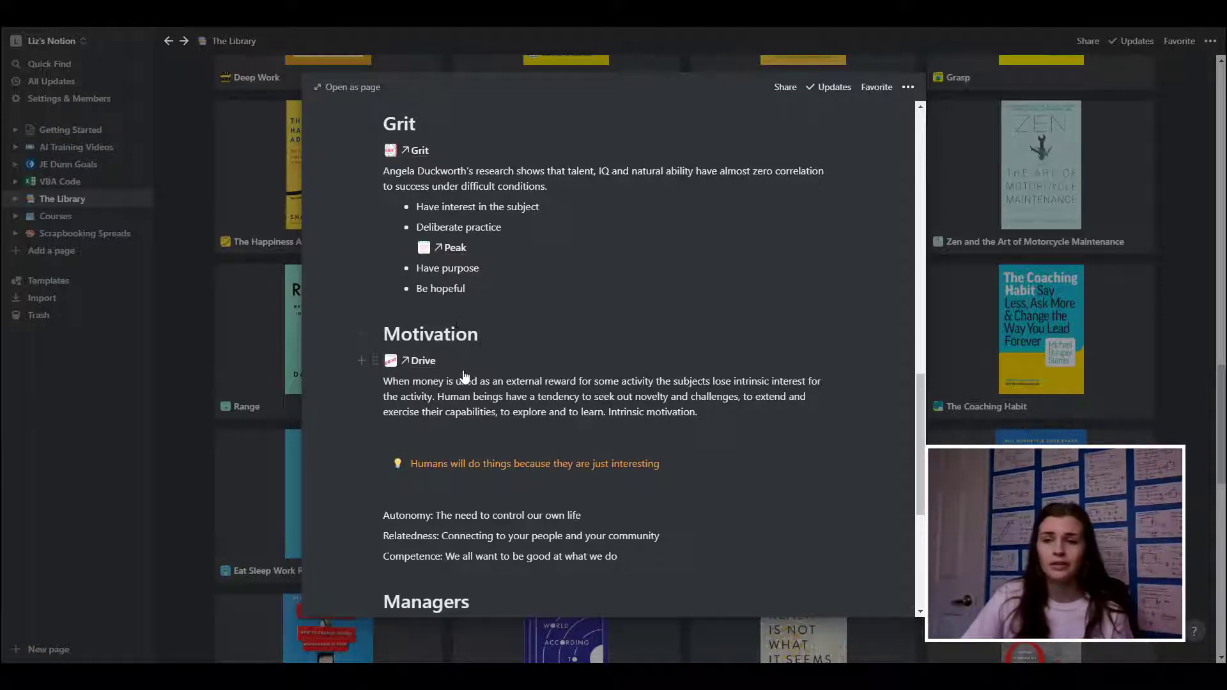
pyautogui.scroll(-3, 425, 377)
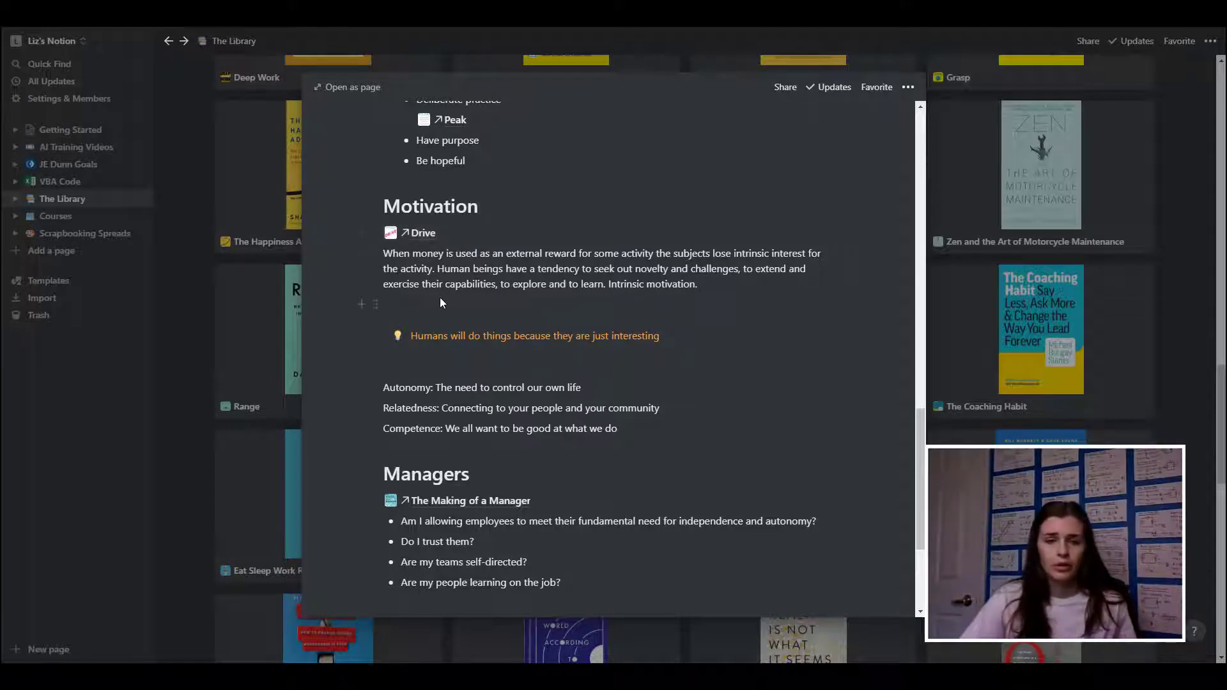
pyautogui.scroll(-3, 503, 382)
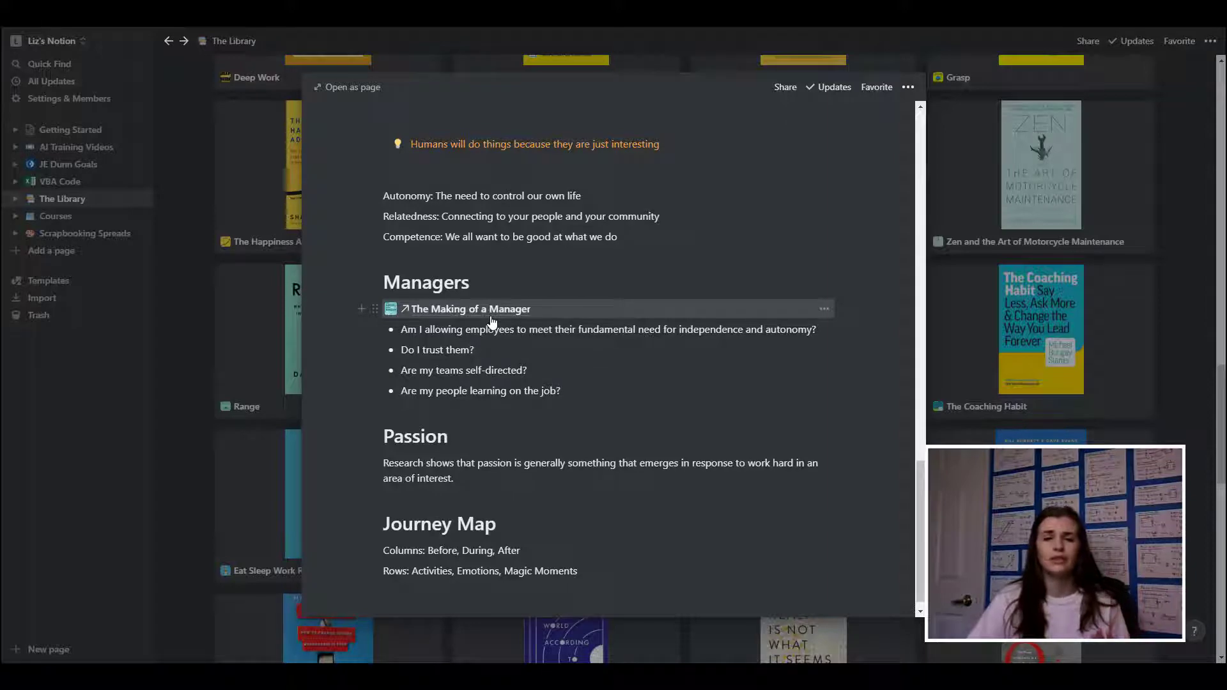
# Review the Motivation and Managers notes of Designing Your Work Life again, then close the entry
pyautogui.scroll(6, 492, 320)
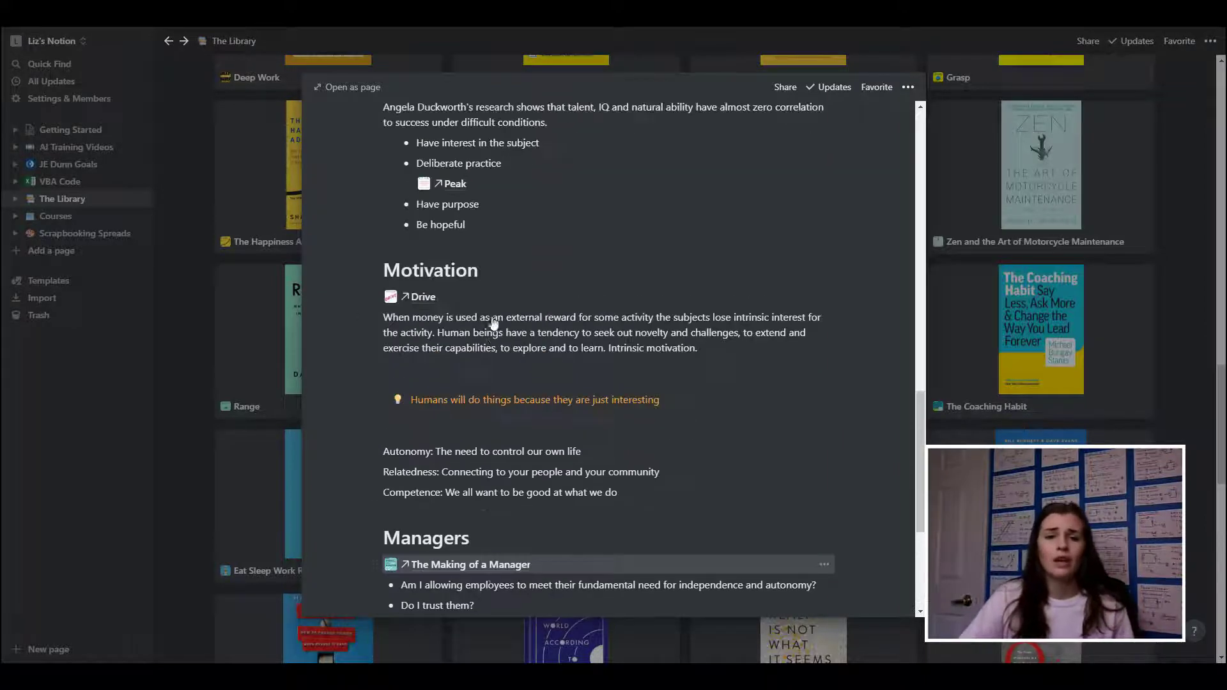
pyautogui.scroll(-5, 485, 434)
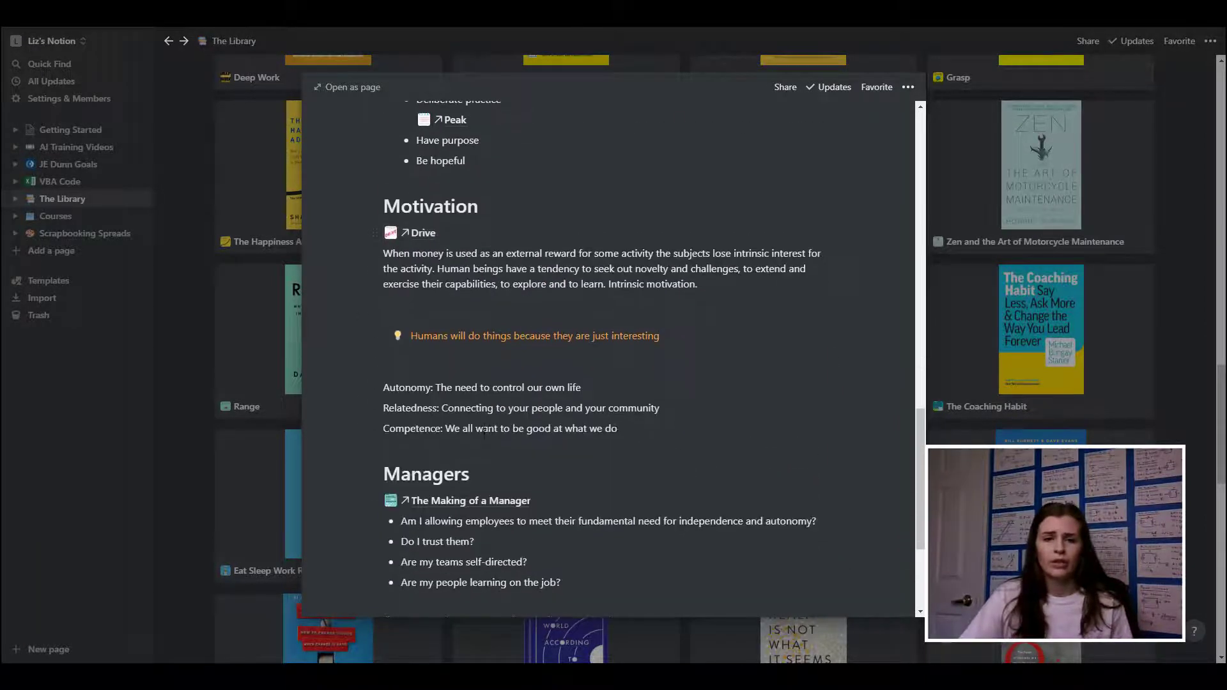
pyautogui.scroll(1, 471, 381)
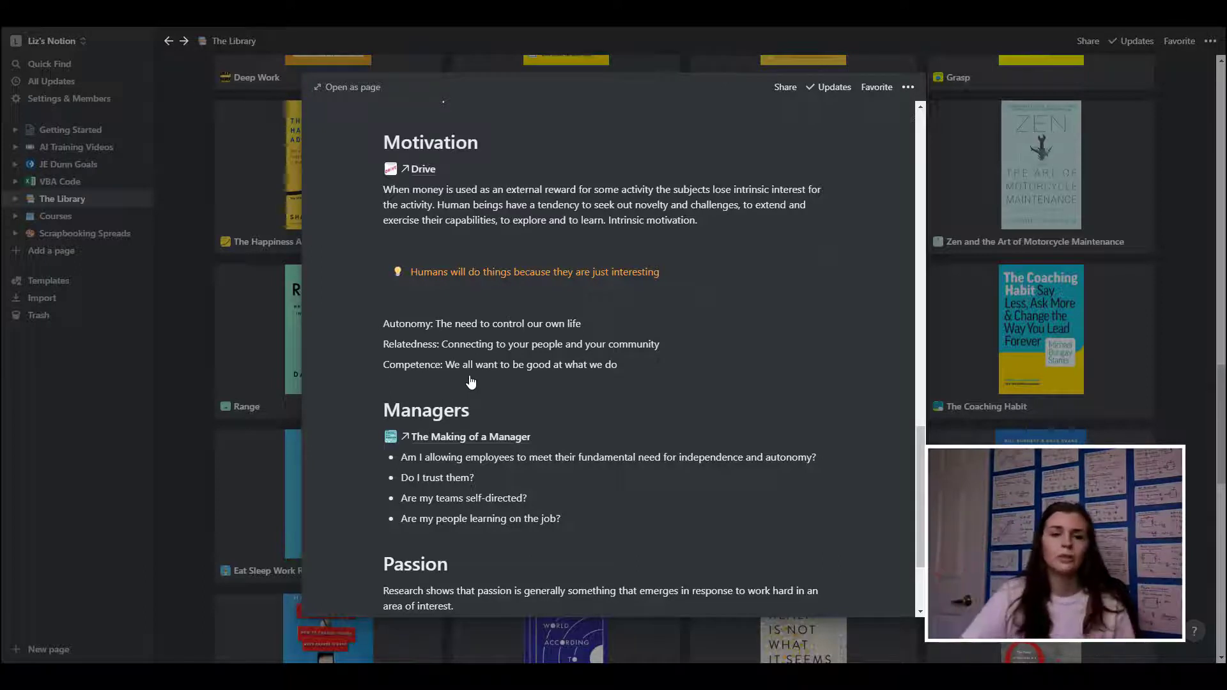
pyautogui.scroll(-1, 503, 376)
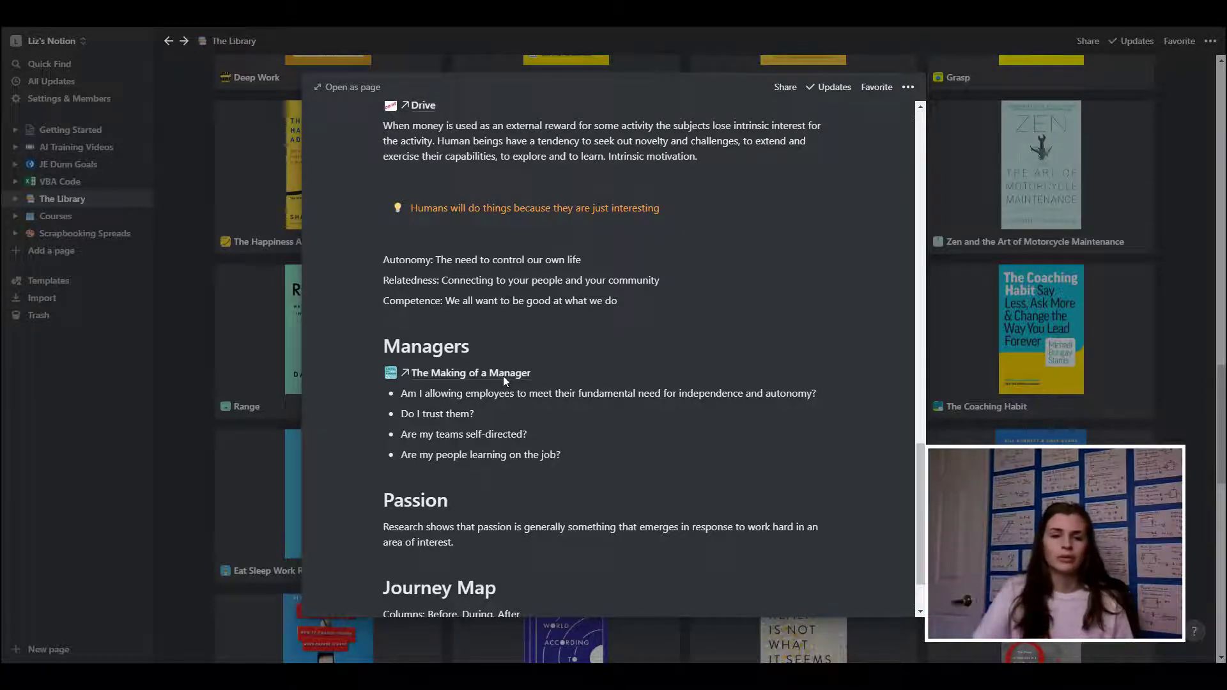
pyautogui.scroll(-2, 503, 376)
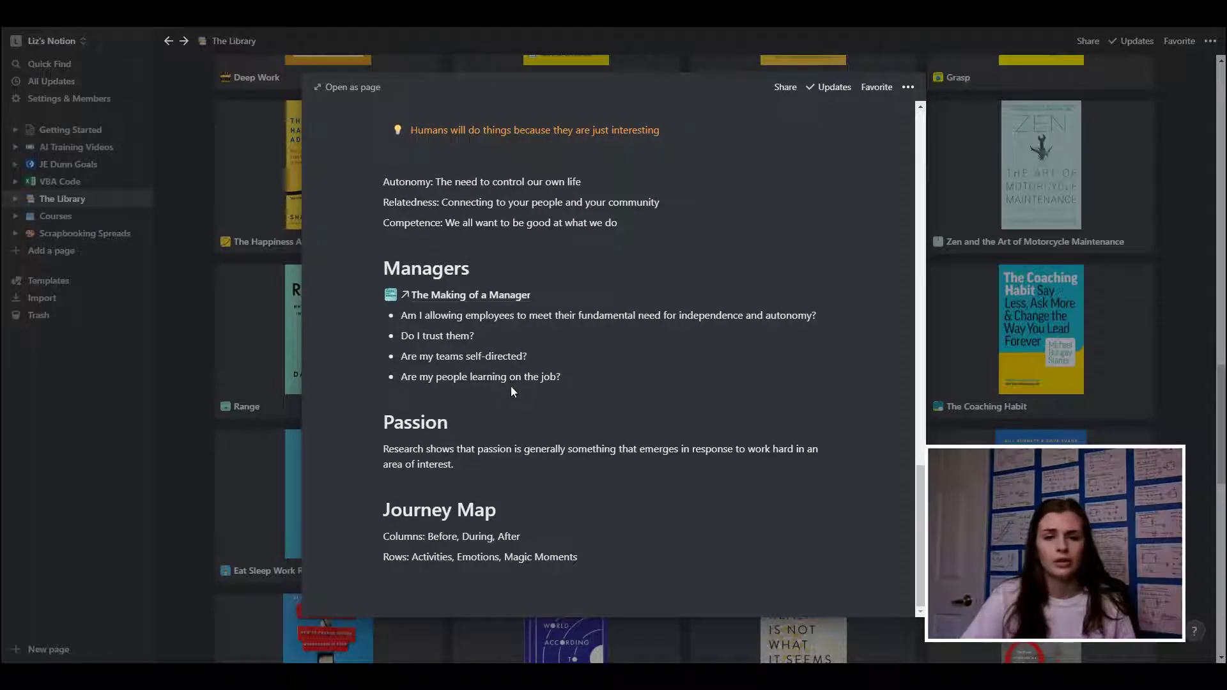
pyautogui.scroll(10, 607, 351)
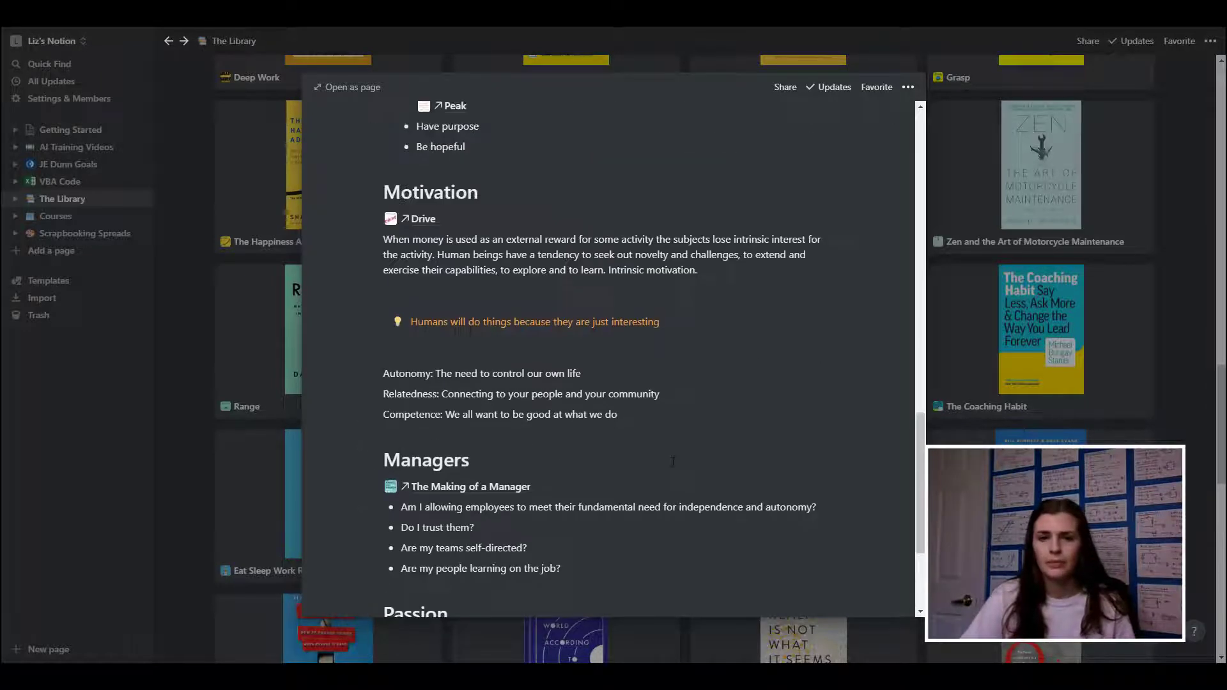
pyautogui.click(1161, 438)
# Open the Make Time entry and look through its notes and embedded images down to the Bonus Package section
pyautogui.scroll(-5, 1161, 438)
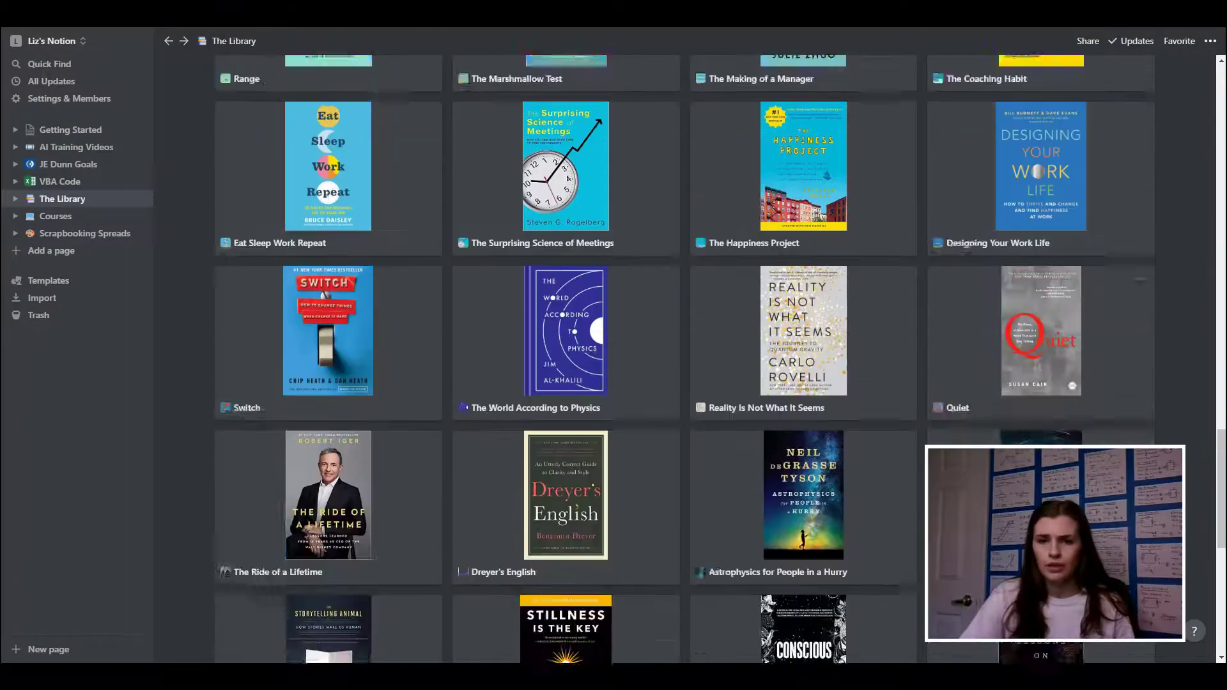
pyautogui.scroll(10, 1140, 406)
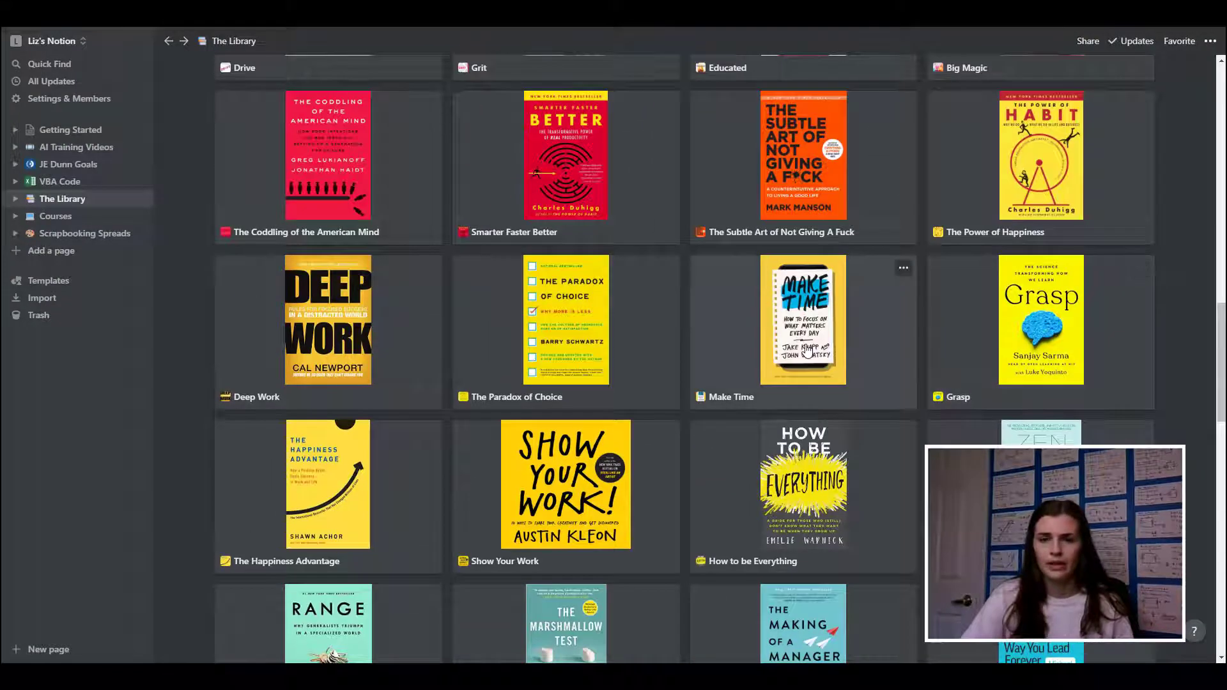
pyautogui.click(807, 350)
pyautogui.scroll(-4, 475, 312)
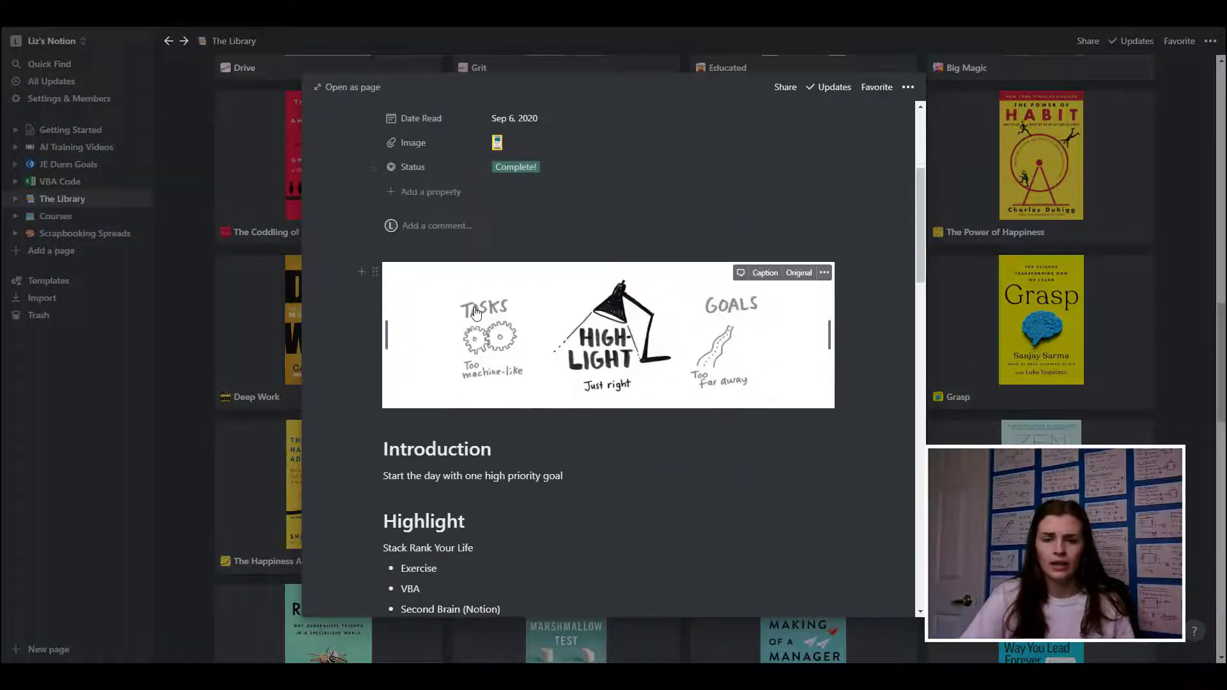
pyautogui.scroll(-6, 519, 312)
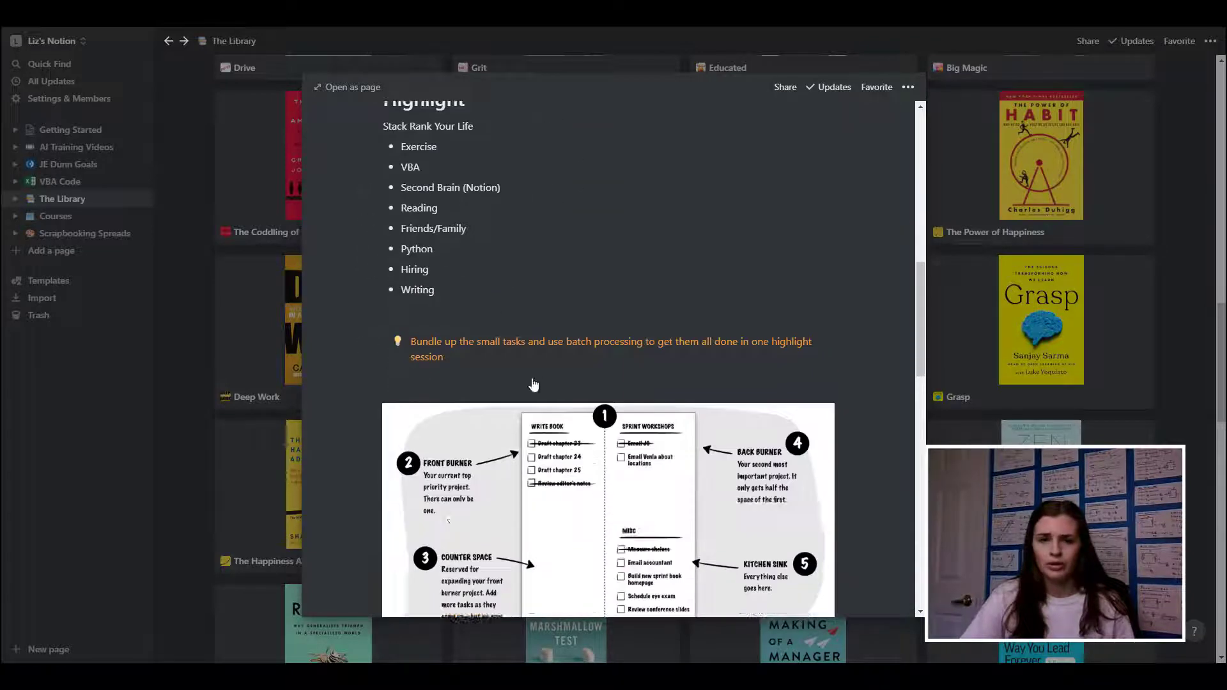
pyautogui.scroll(-4, 556, 396)
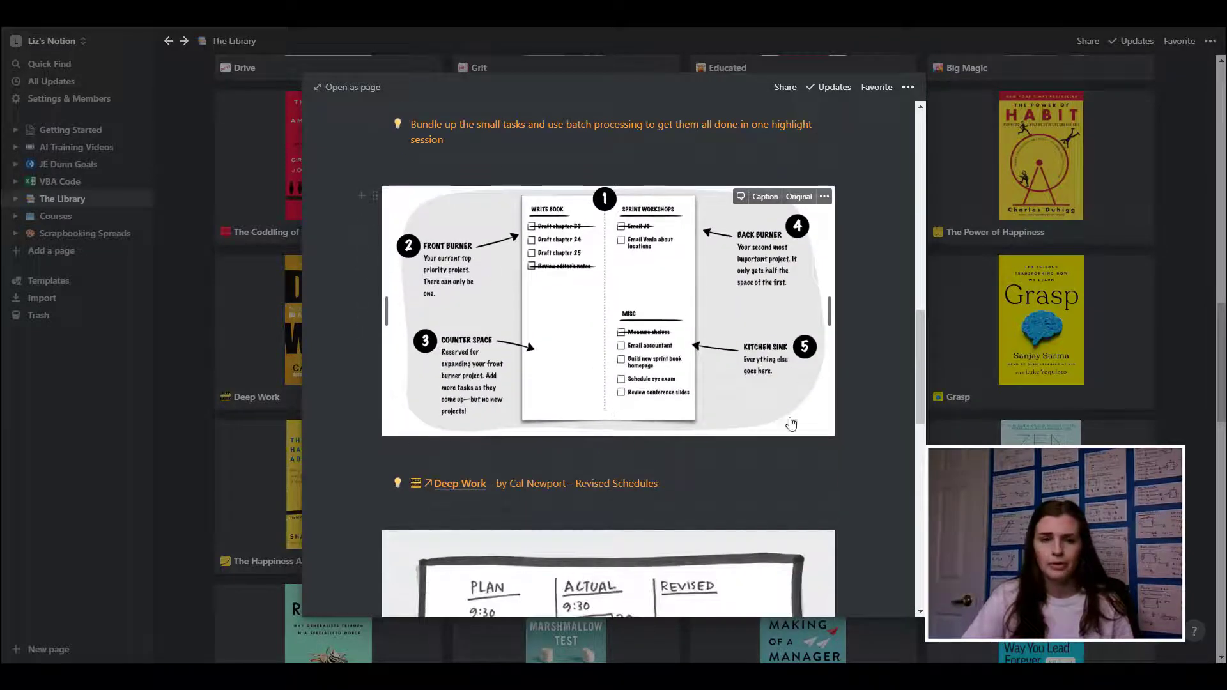
pyautogui.scroll(-13, 549, 358)
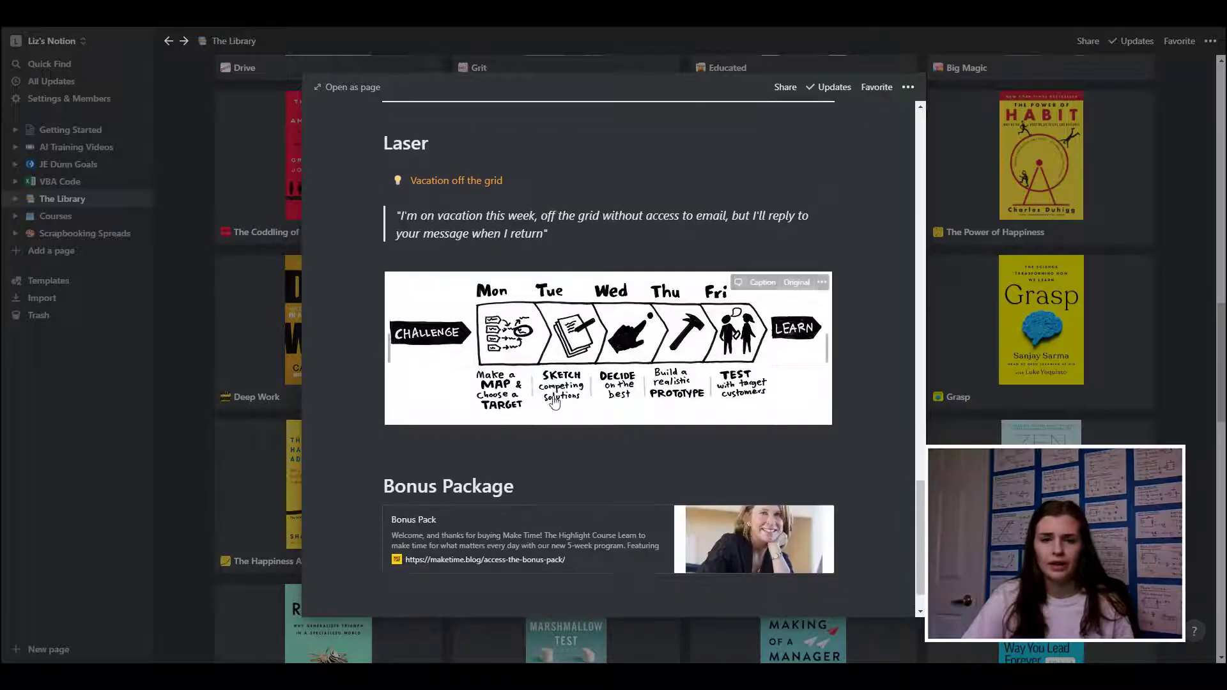
pyautogui.scroll(-1, 554, 401)
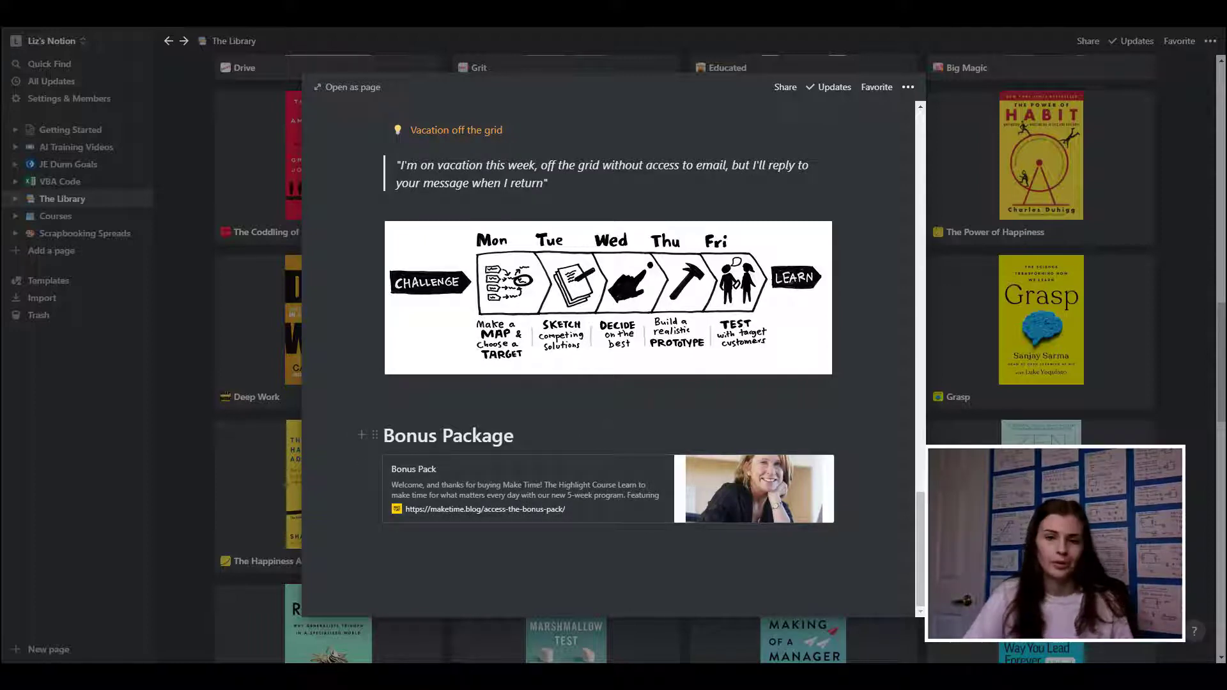
# Review the Make Time notes and images back up to the entry's properties, and close the entry
pyautogui.scroll(10, 583, 506)
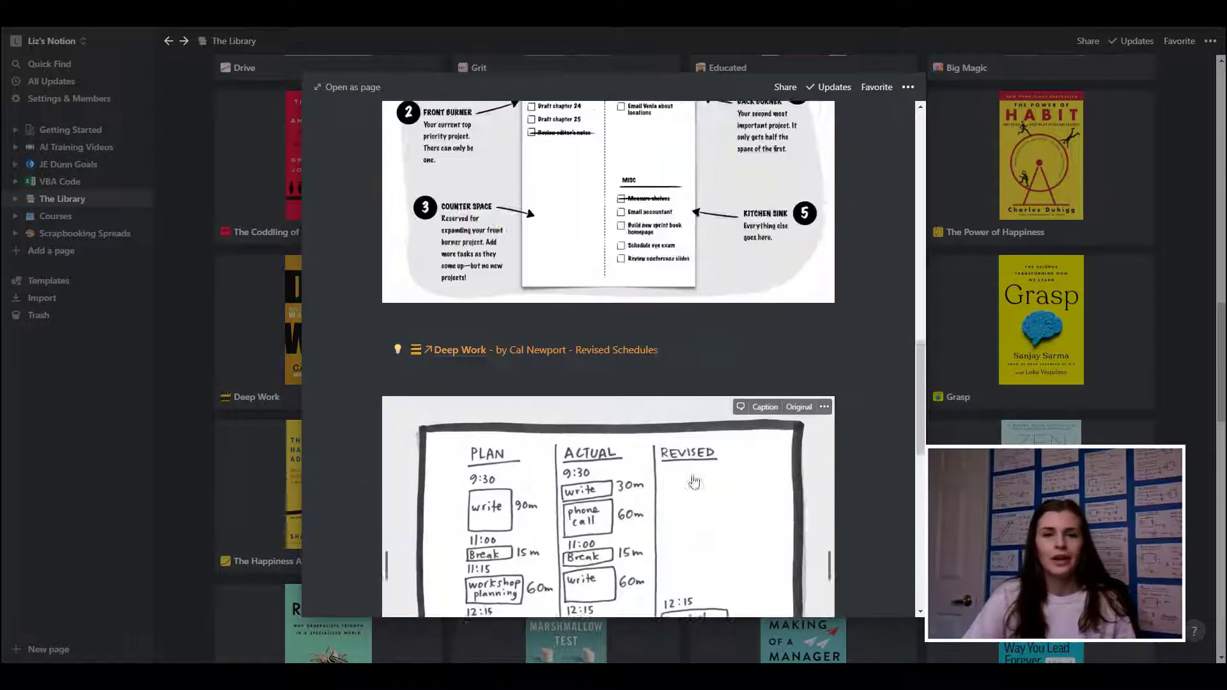
pyautogui.scroll(15, 693, 481)
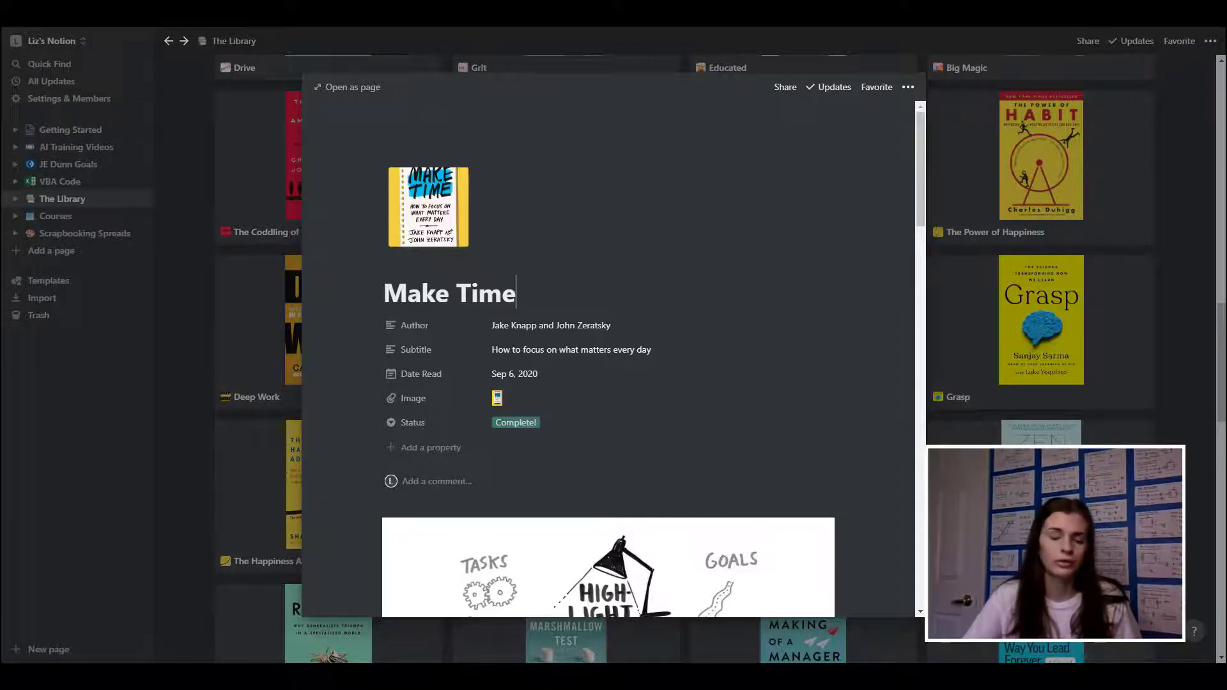
pyautogui.press('Escape')
# Open the Strive entry, look through its notes and linked books down to the Busy=Better? section, and close it
pyautogui.scroll(10, 683, 358)
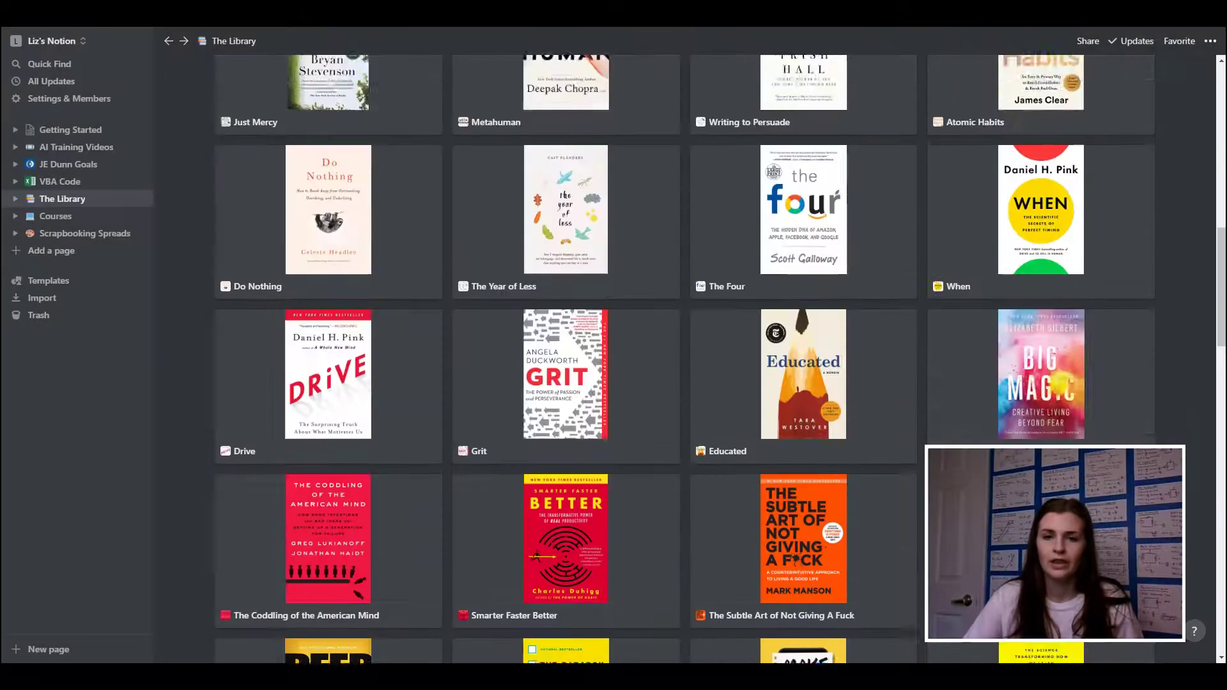
pyautogui.scroll(5, 816, 303)
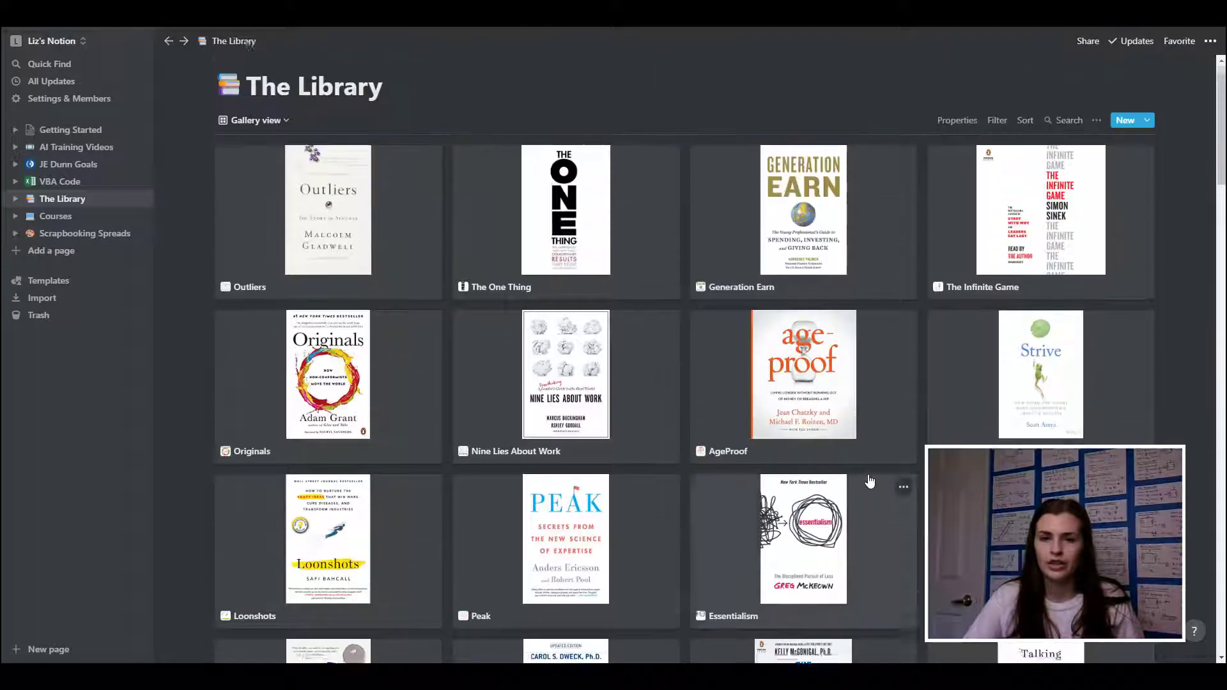
pyautogui.click(1042, 376)
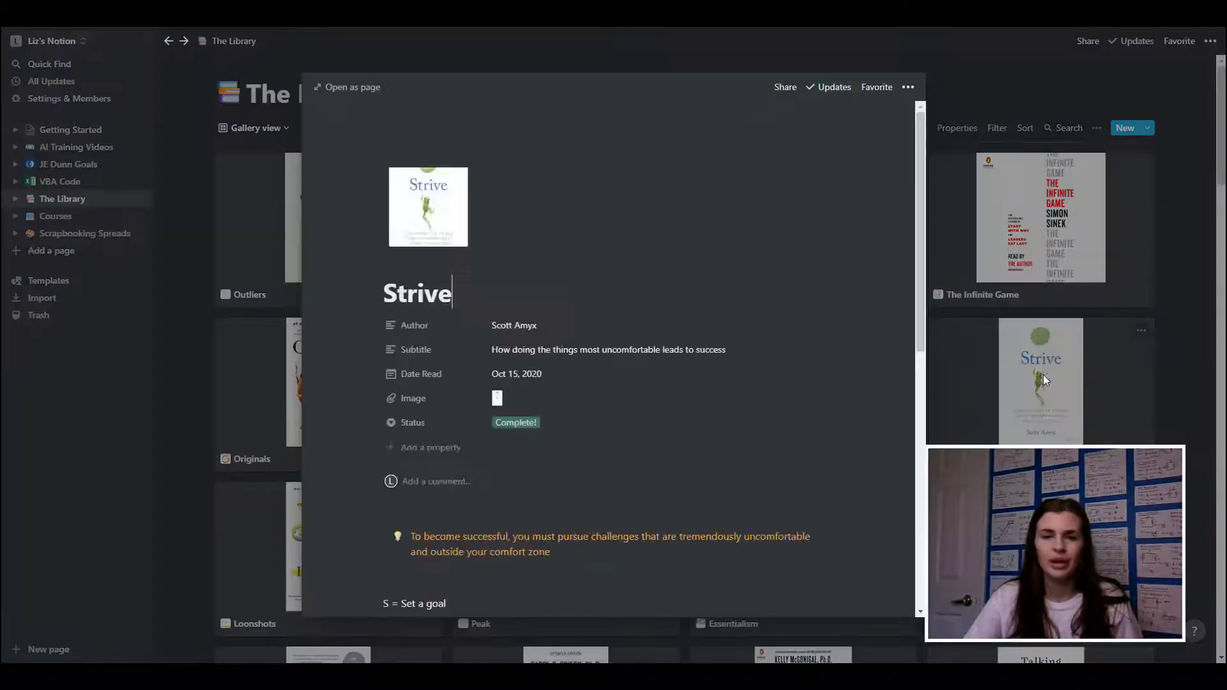
pyautogui.scroll(-10, 745, 451)
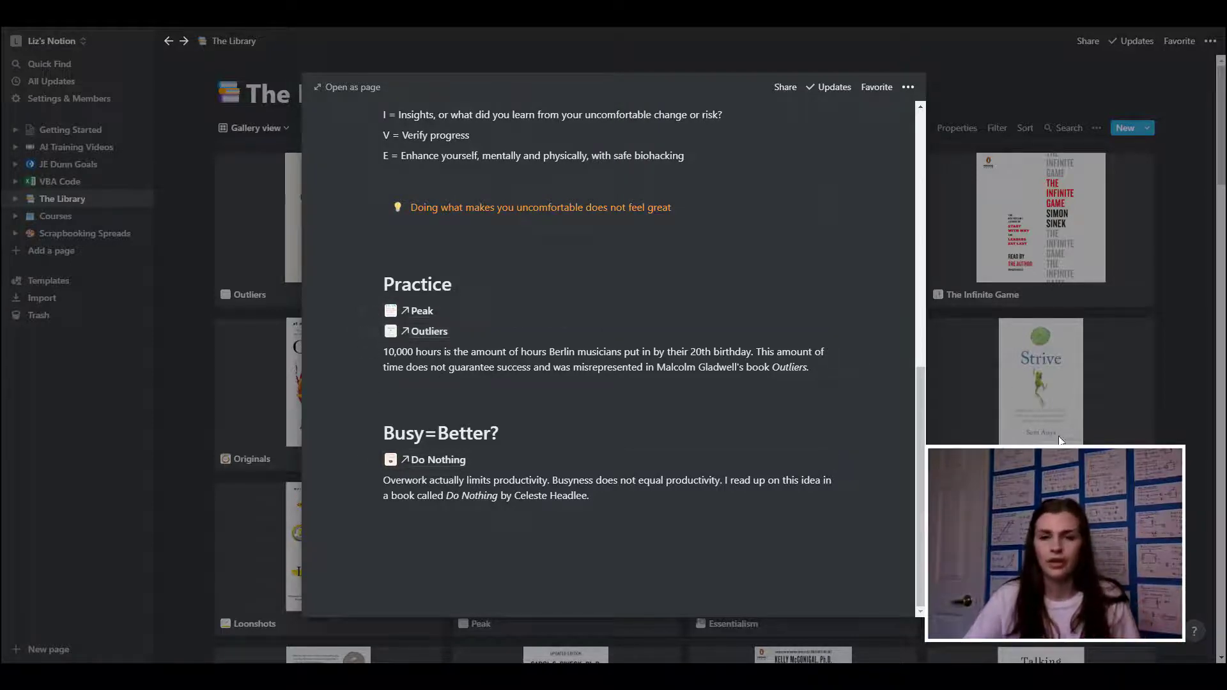
pyautogui.click(1119, 423)
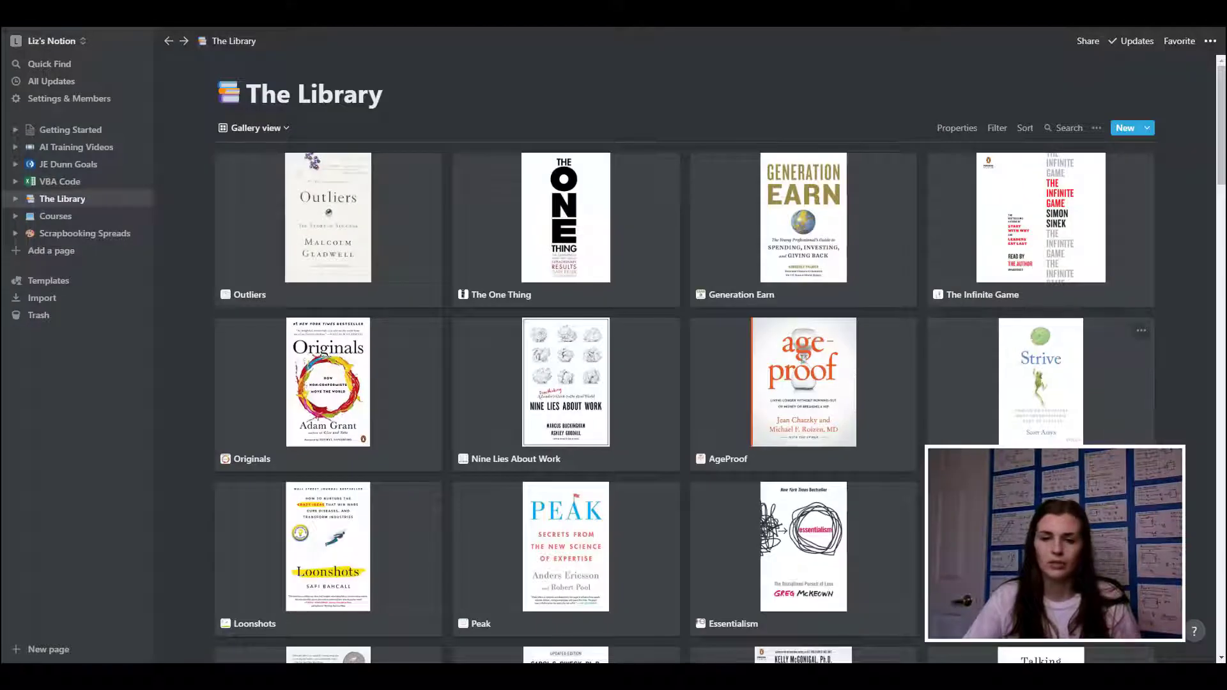
# Browse the library's book covers from the Outliers row down to the Man's Search for Meaning row
pyautogui.scroll(-2, 1120, 423)
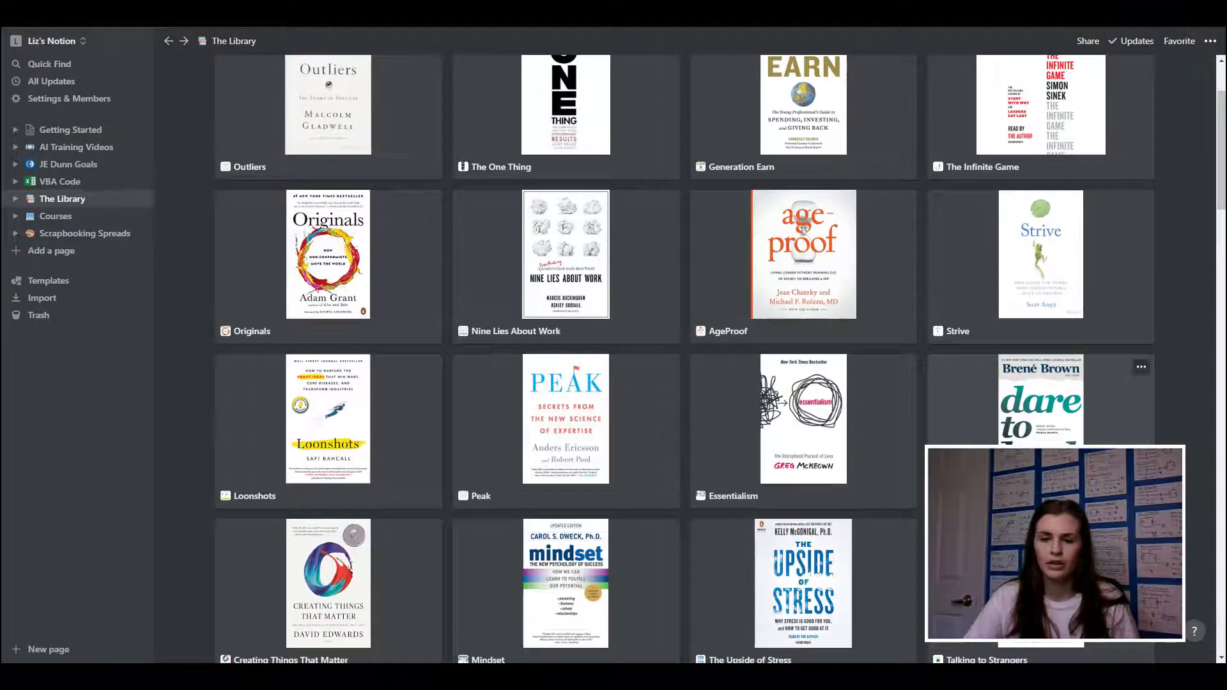
pyautogui.scroll(-4, 1039, 409)
pyautogui.scroll(-12, 1040, 409)
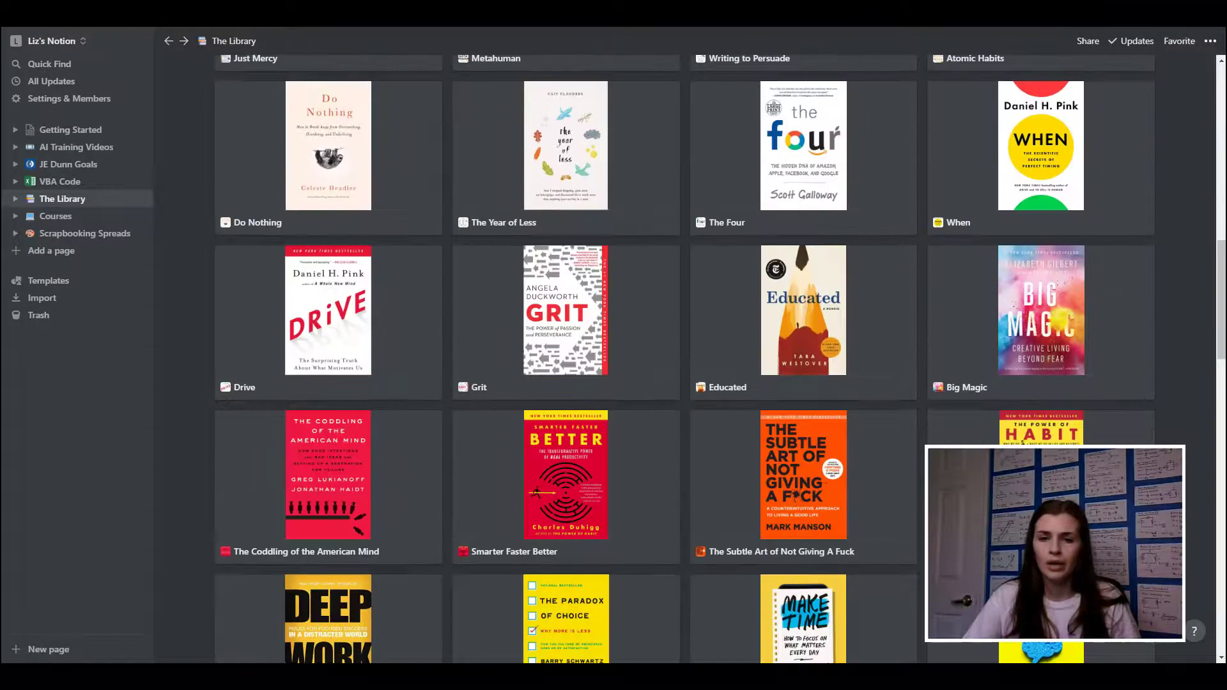
pyautogui.scroll(-4, 1054, 479)
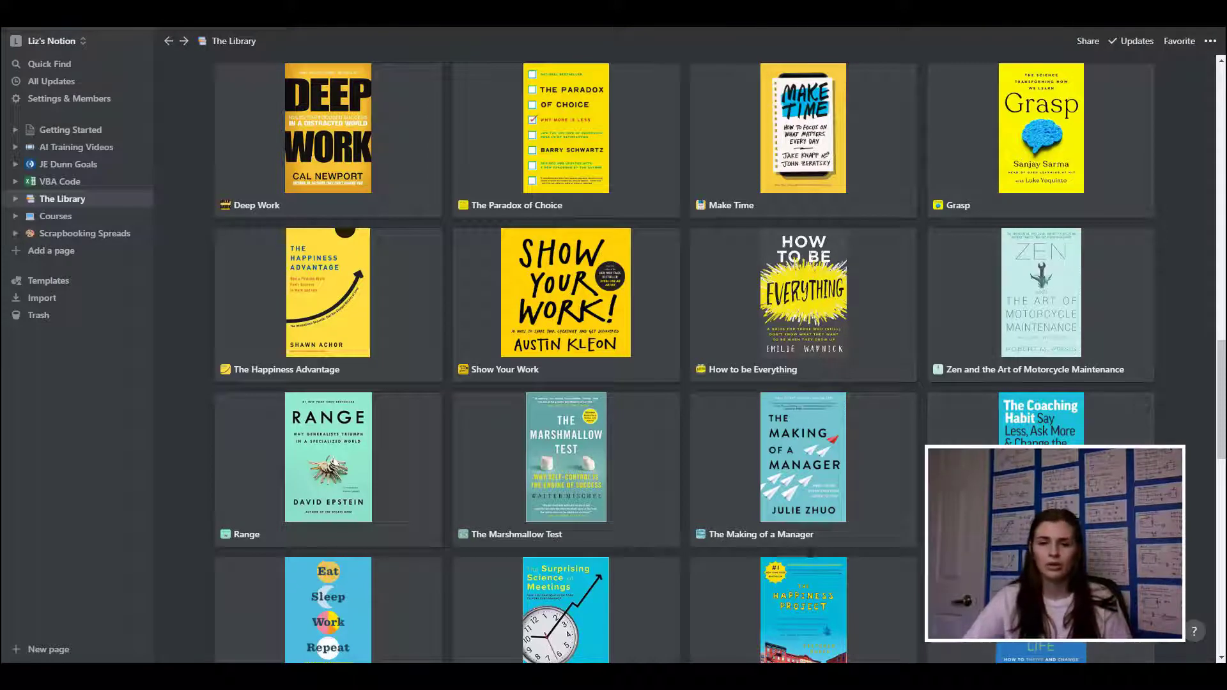
pyautogui.scroll(-3, 536, 476)
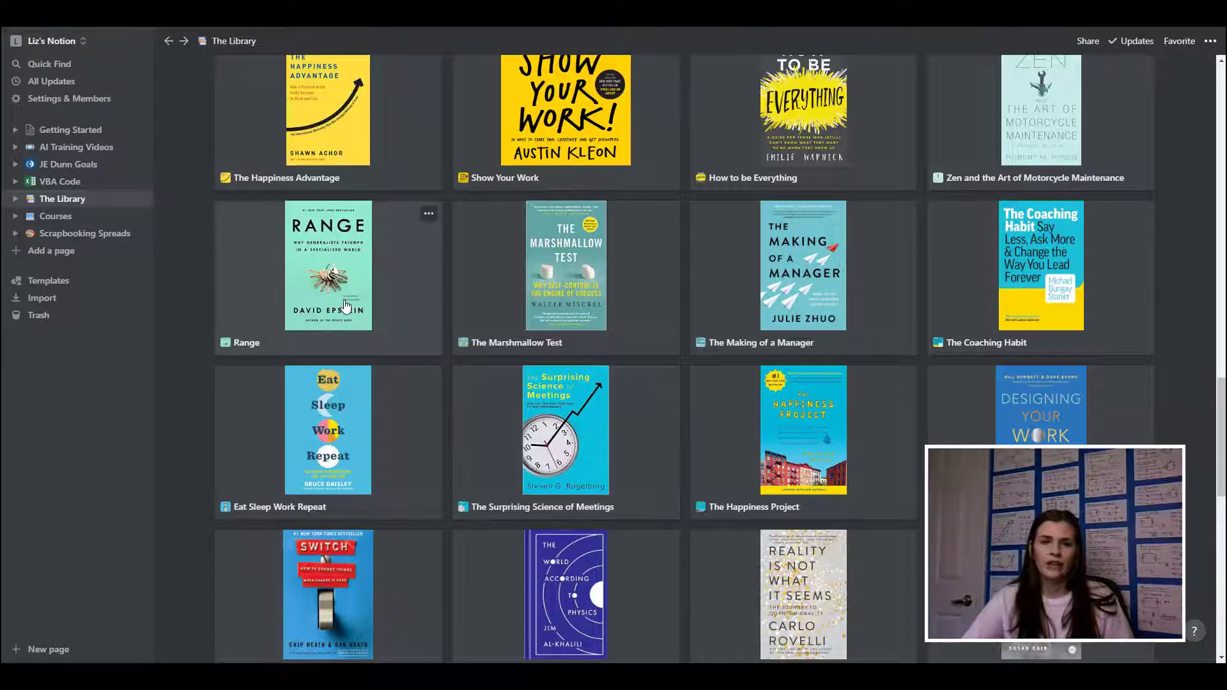
pyautogui.scroll(-2, 845, 497)
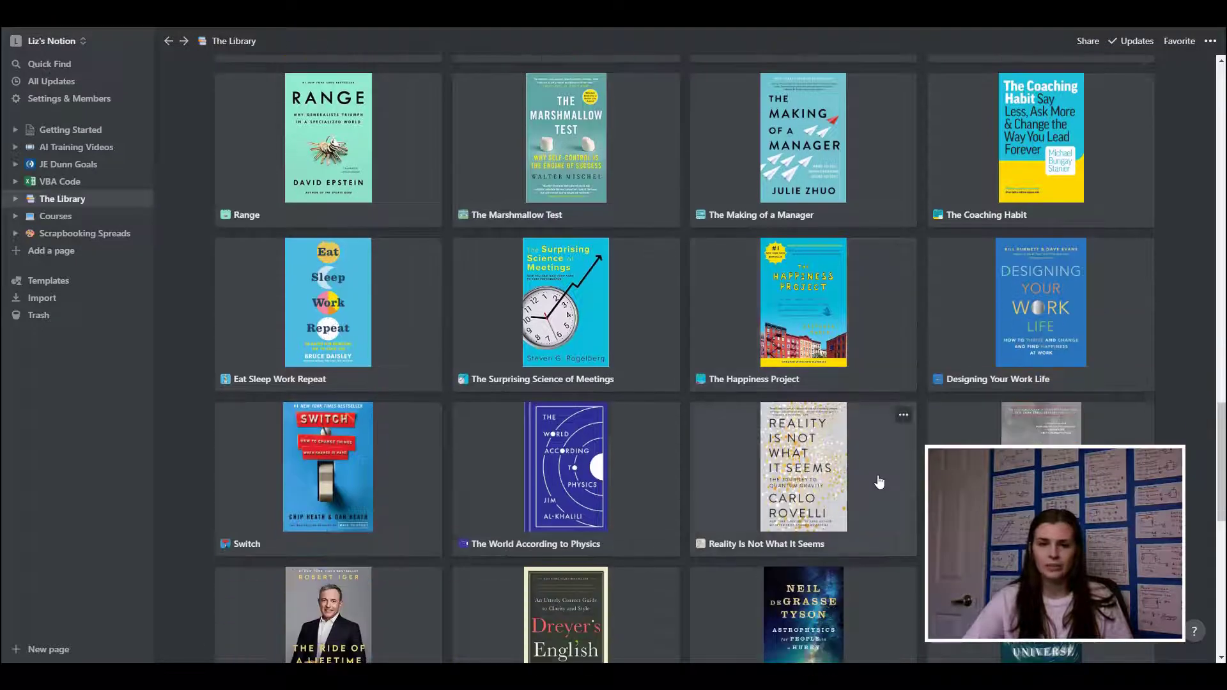
pyautogui.scroll(-2, 880, 485)
pyautogui.scroll(-3, 880, 486)
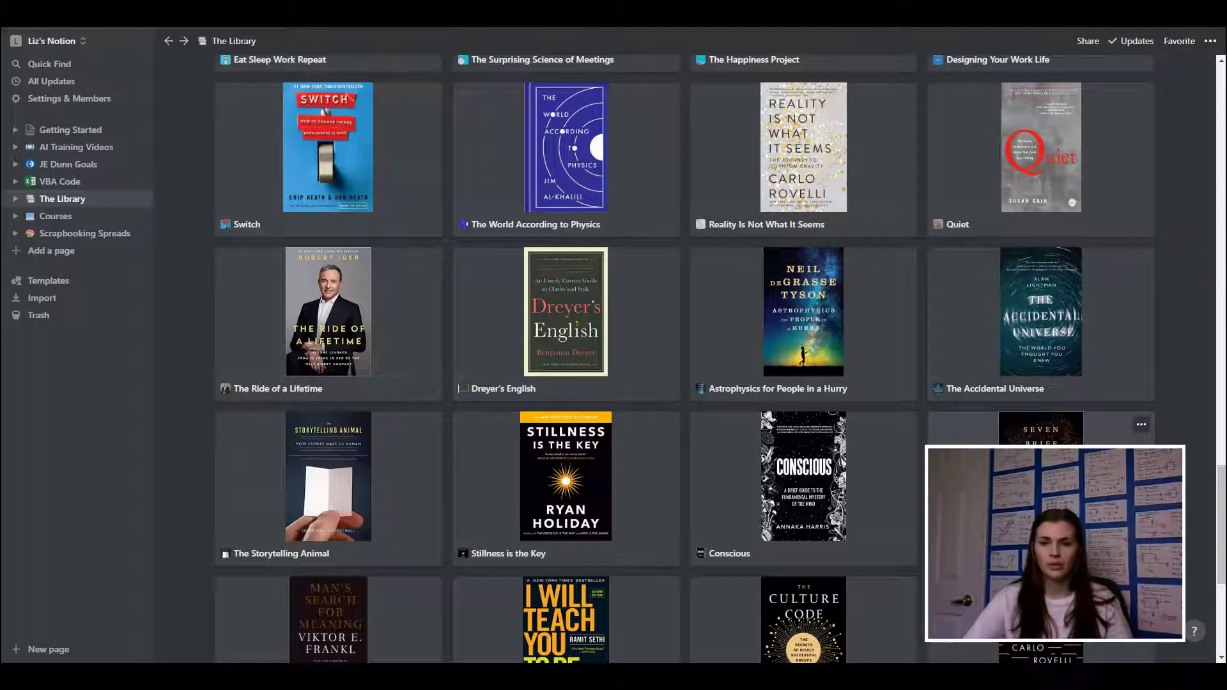
# Look back up through the gallery to the Loonshots row and examine the covers again down to The Culture Code
pyautogui.scroll(12, 721, 358)
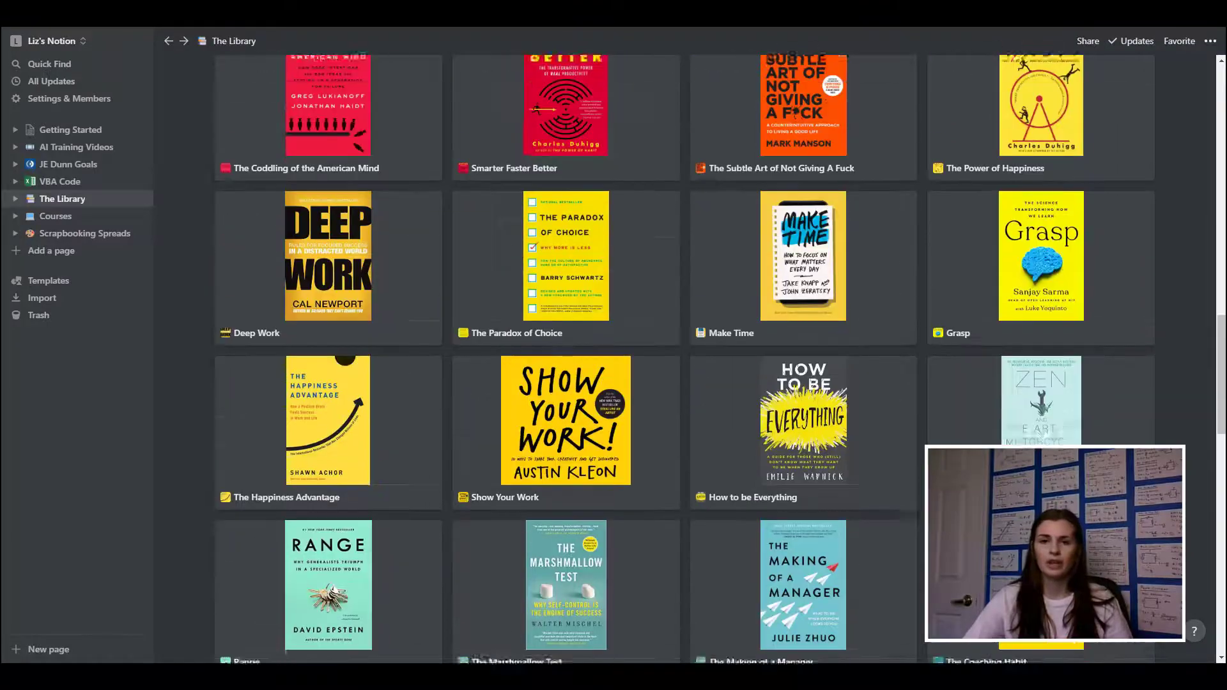
pyautogui.scroll(4, 684, 358)
pyautogui.scroll(10, 721, 358)
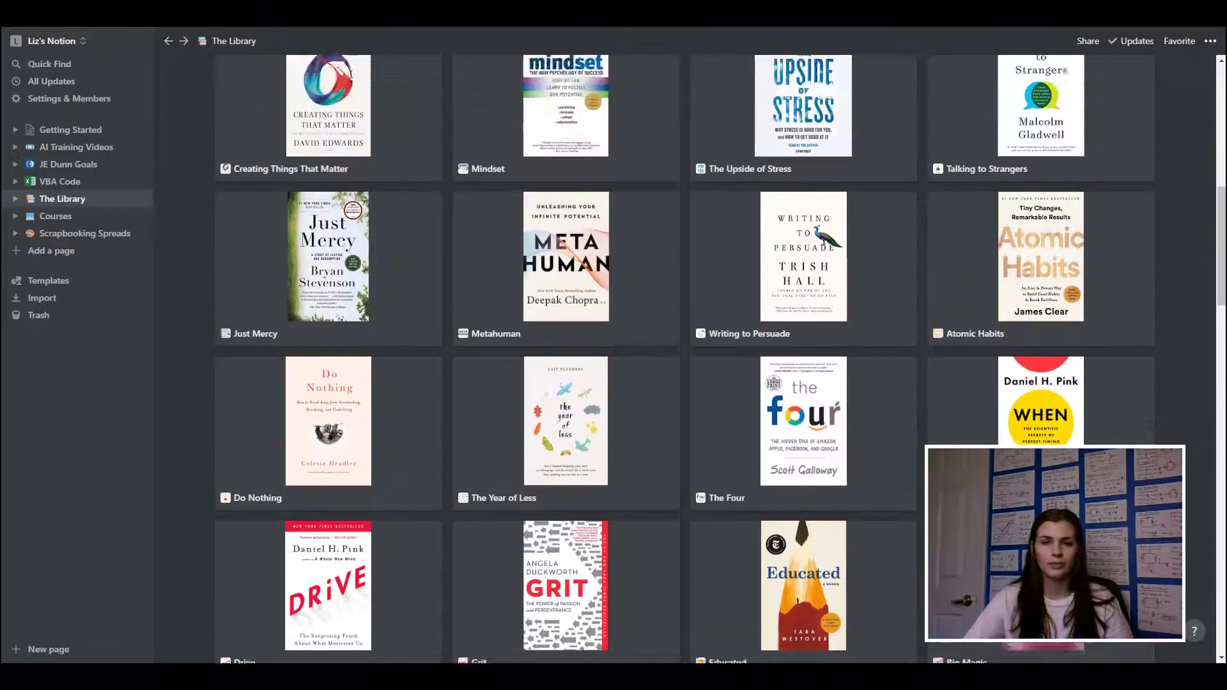
pyautogui.scroll(3, 684, 358)
pyautogui.scroll(-13, 684, 358)
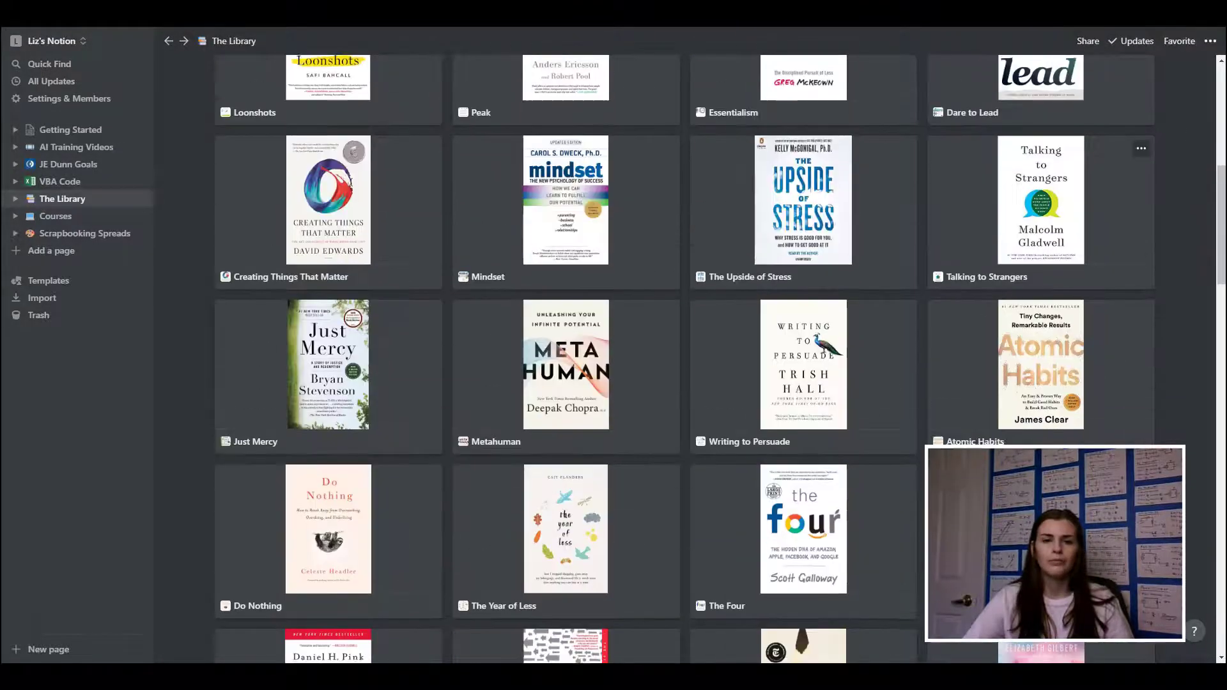
pyautogui.scroll(-9, 720, 357)
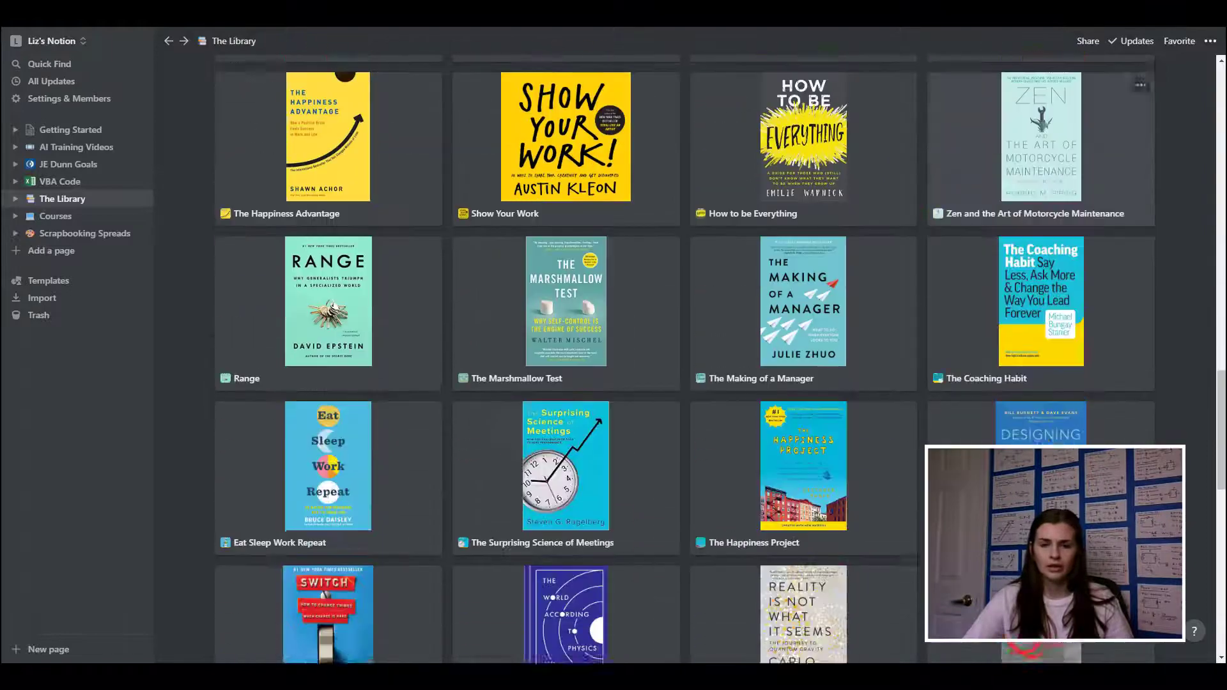
pyautogui.scroll(-4, 758, 521)
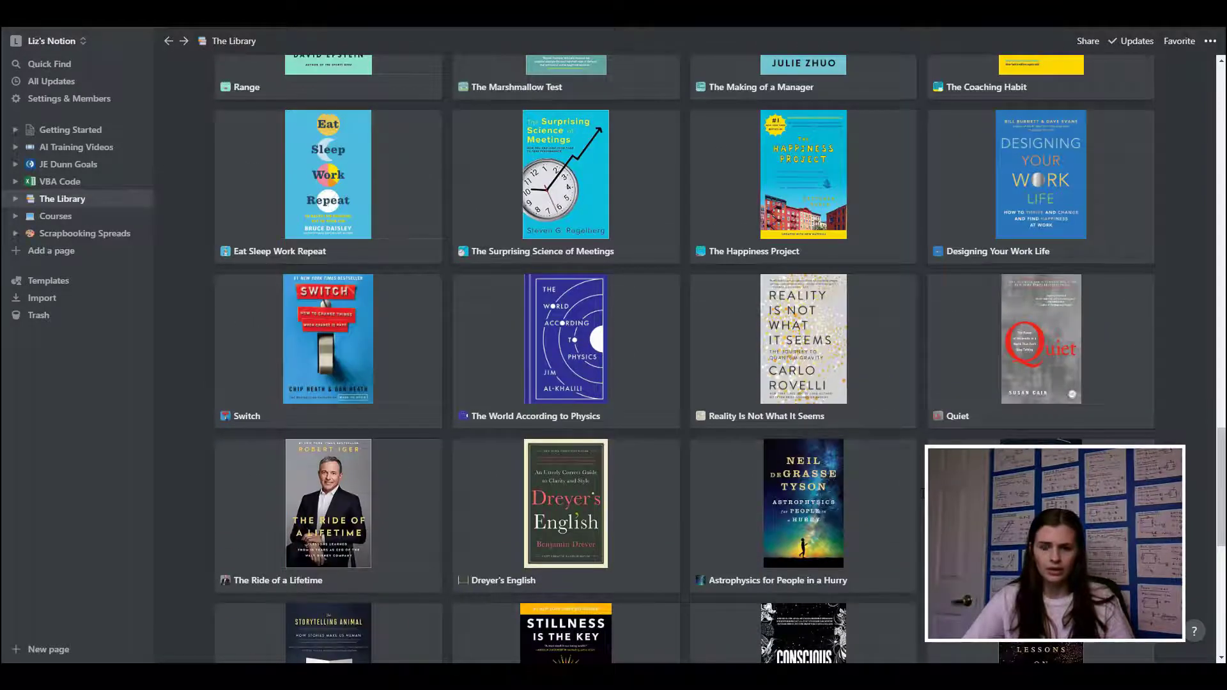
pyautogui.scroll(-4, 793, 560)
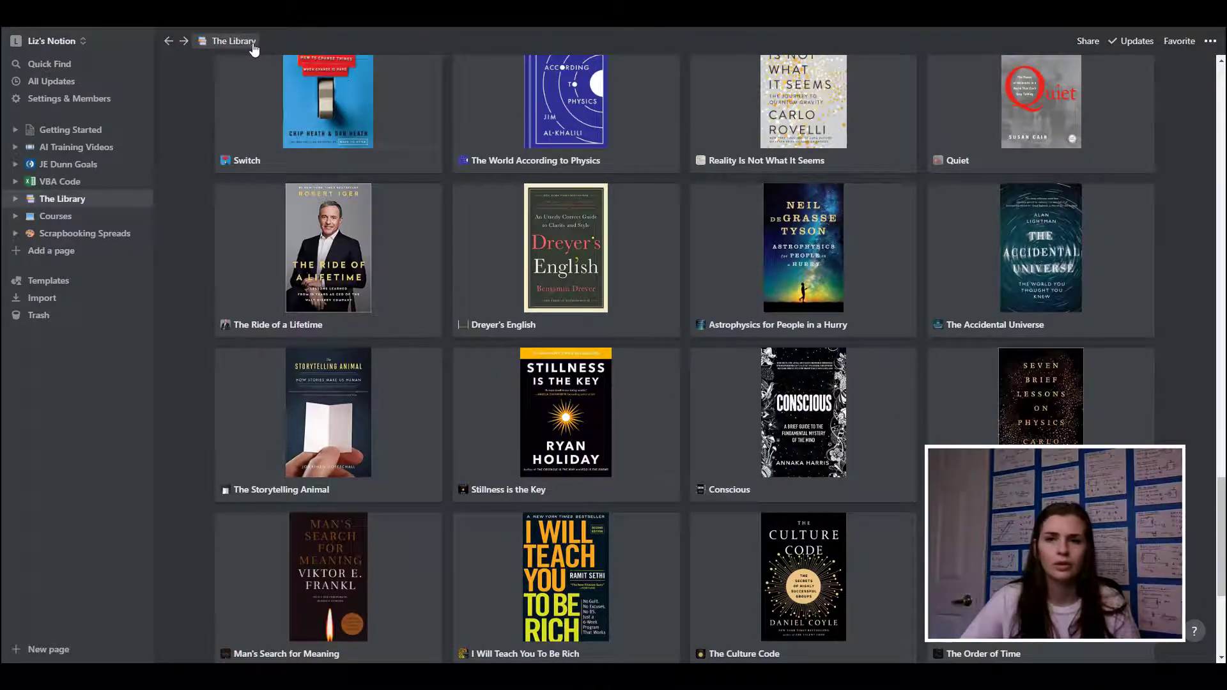
# Switch the library to Calendar view and examine the books read in October, September and August 2020, ending back on October
pyautogui.scroll(12, 375, 115)
pyautogui.scroll(10, 375, 116)
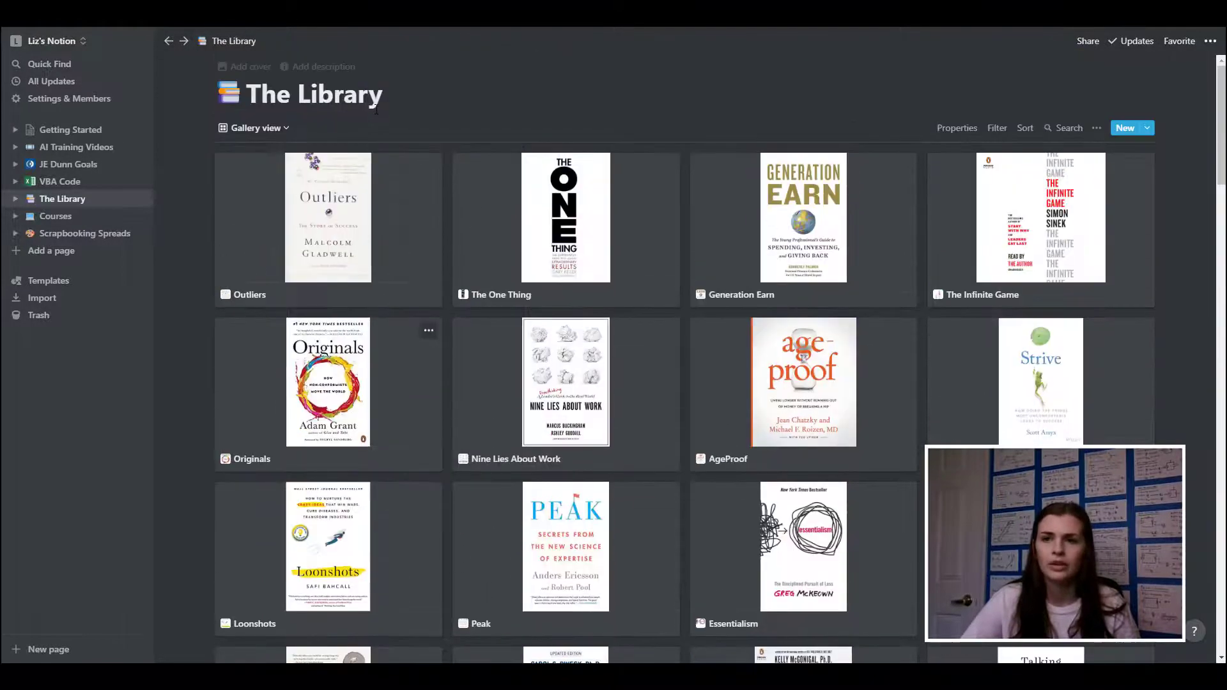
pyautogui.click(253, 130)
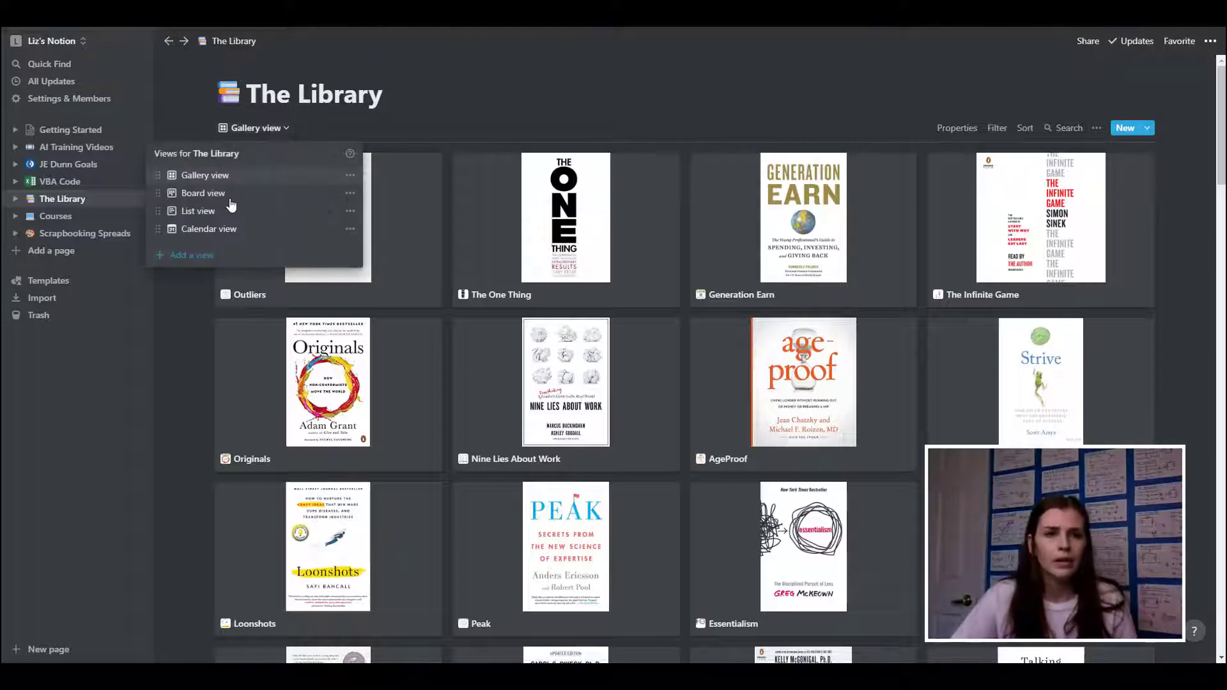
pyautogui.click(221, 230)
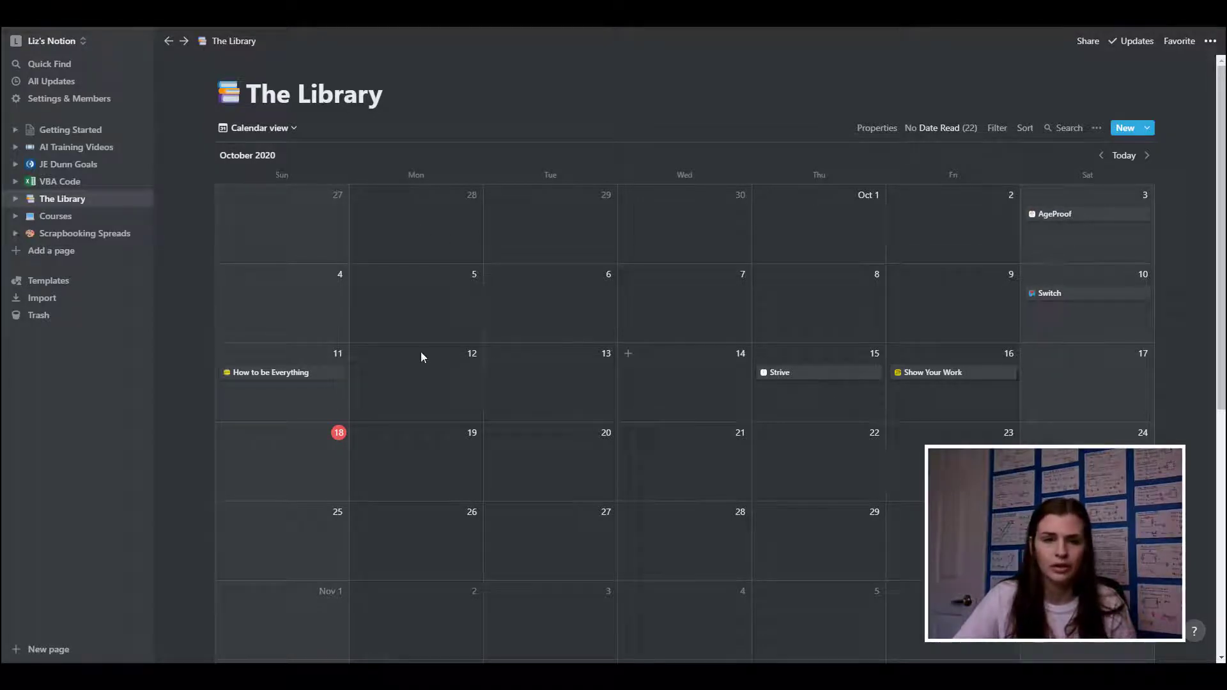
pyautogui.click(1102, 156)
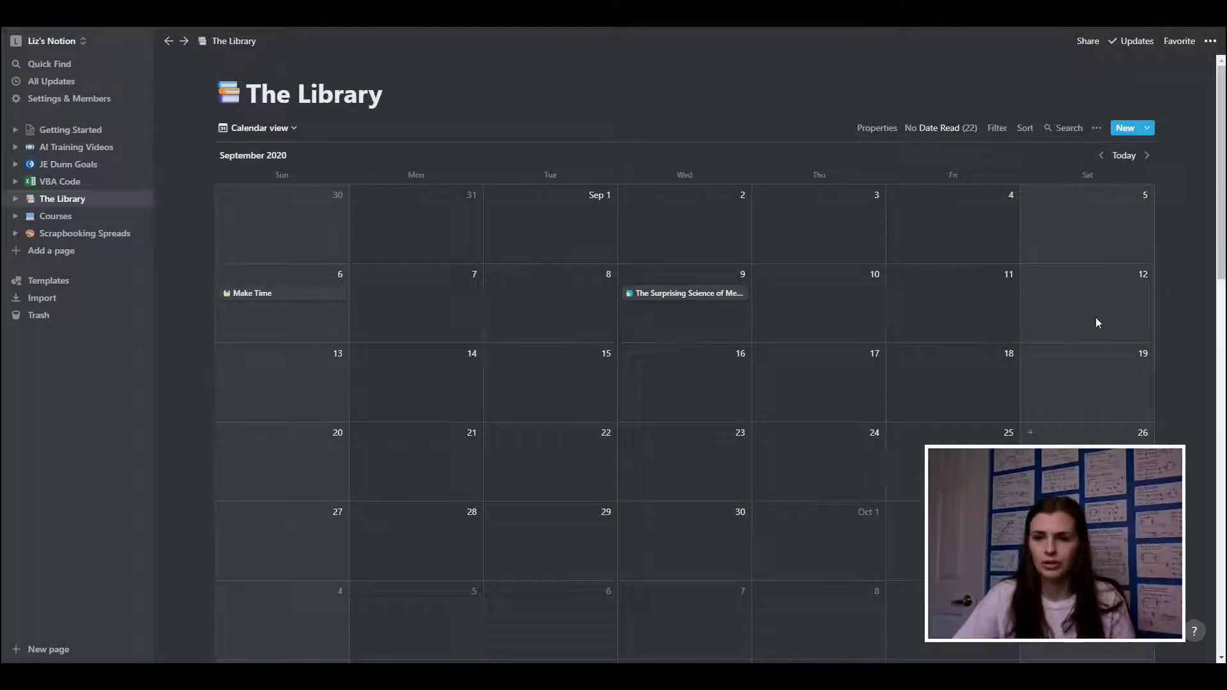
pyautogui.click(1101, 156)
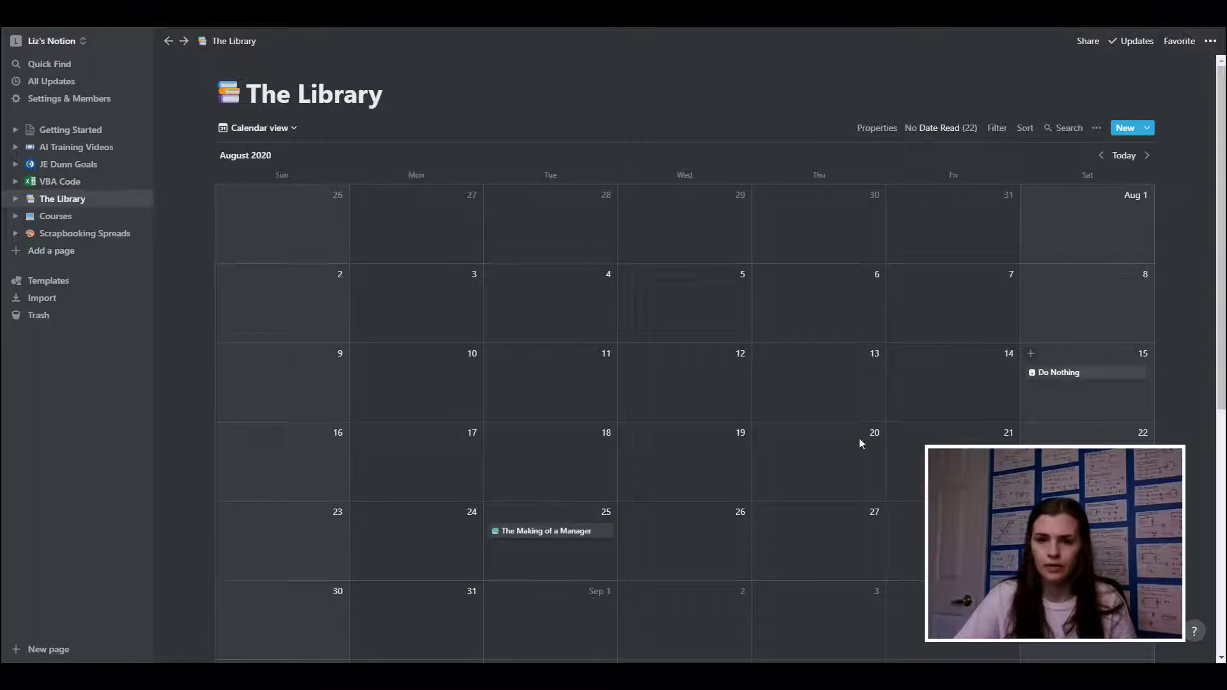
pyautogui.click(1147, 156)
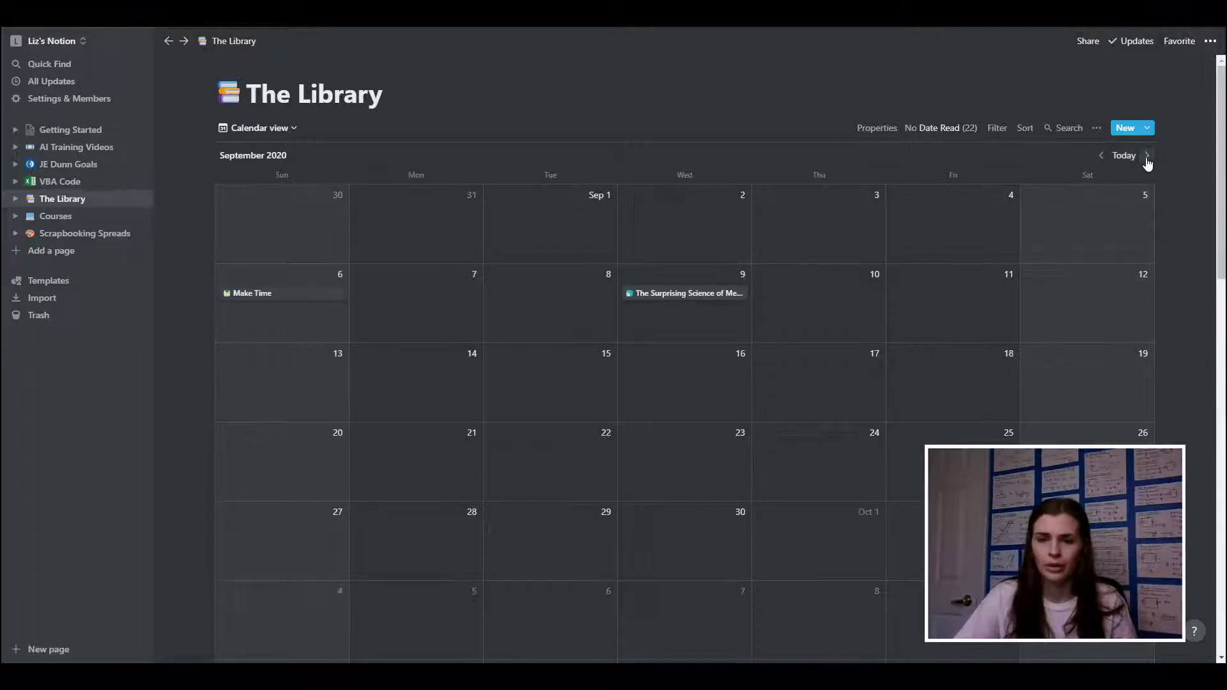
pyautogui.click(1147, 156)
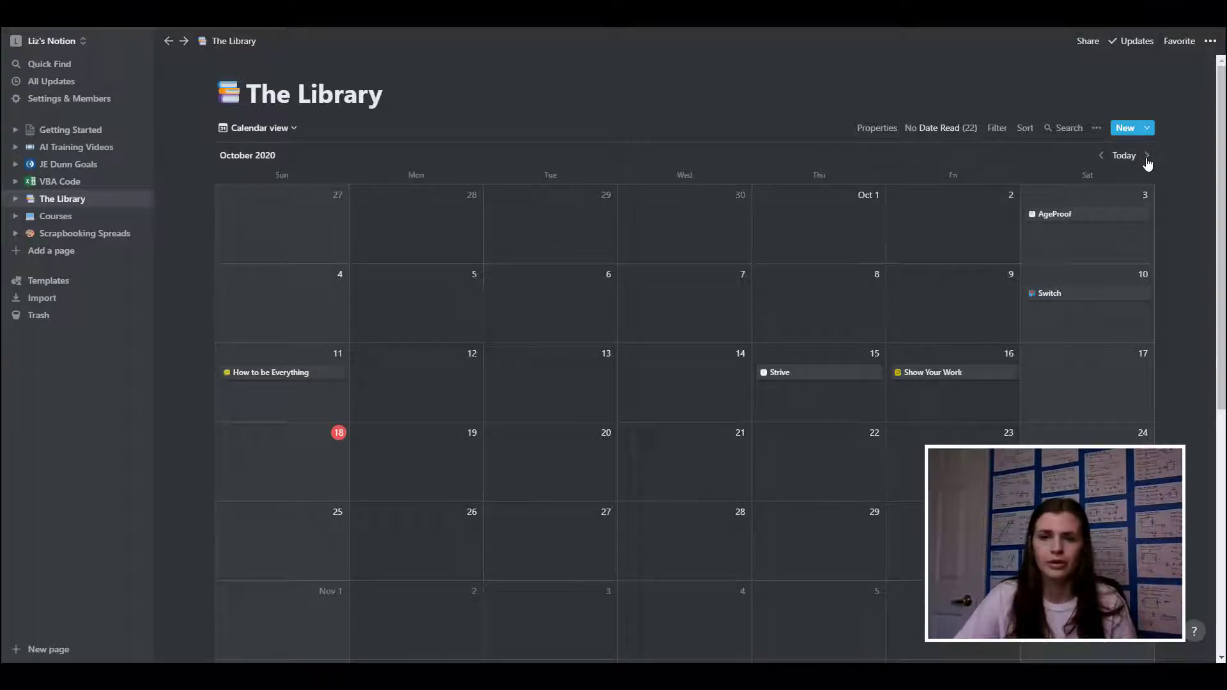
# Switch the library to List view and look through the list of book titles
pyautogui.click(292, 132)
pyautogui.click(255, 216)
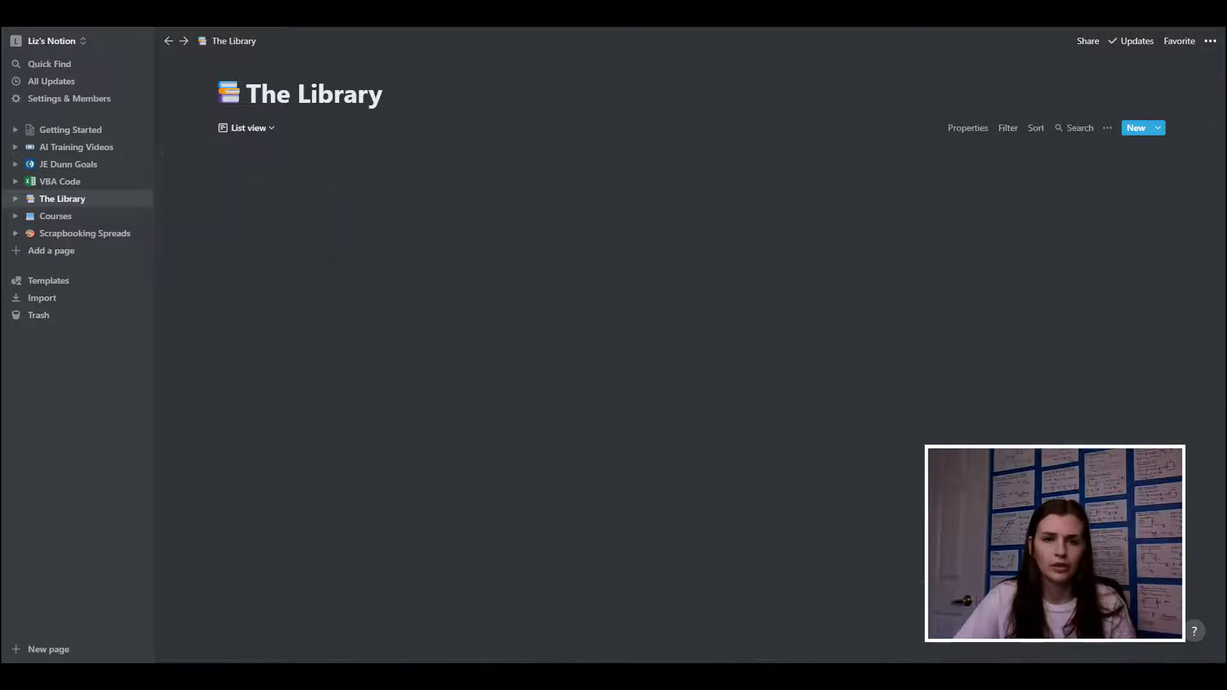
pyautogui.scroll(-14, 393, 327)
pyautogui.scroll(12, 391, 328)
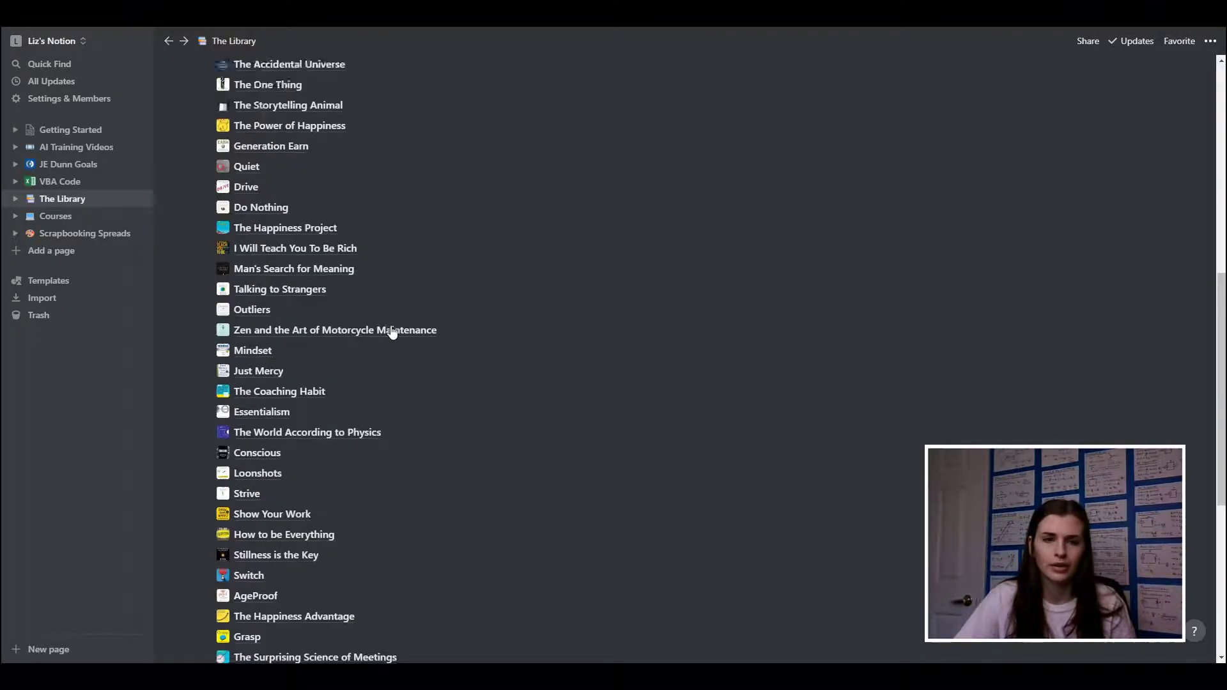
pyautogui.scroll(3, 393, 334)
# Switch the library to Board view and examine the books grouped under Books to Read, In Progress and Complete!
pyautogui.click(247, 128)
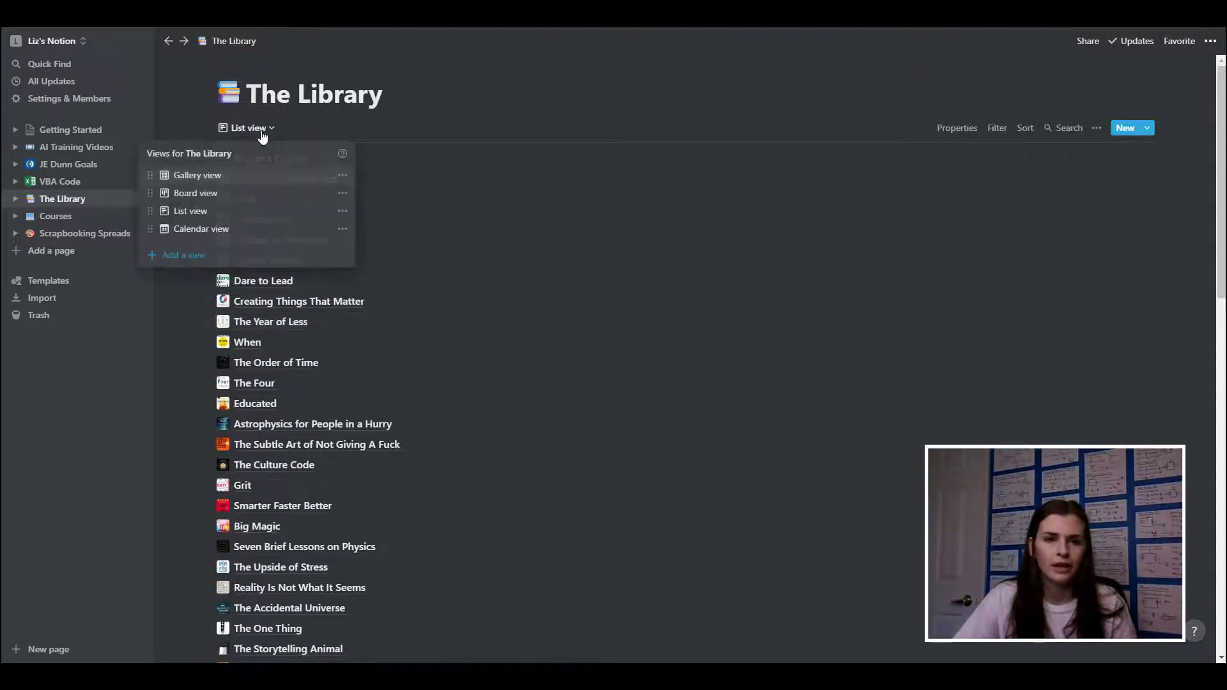
pyautogui.click(249, 194)
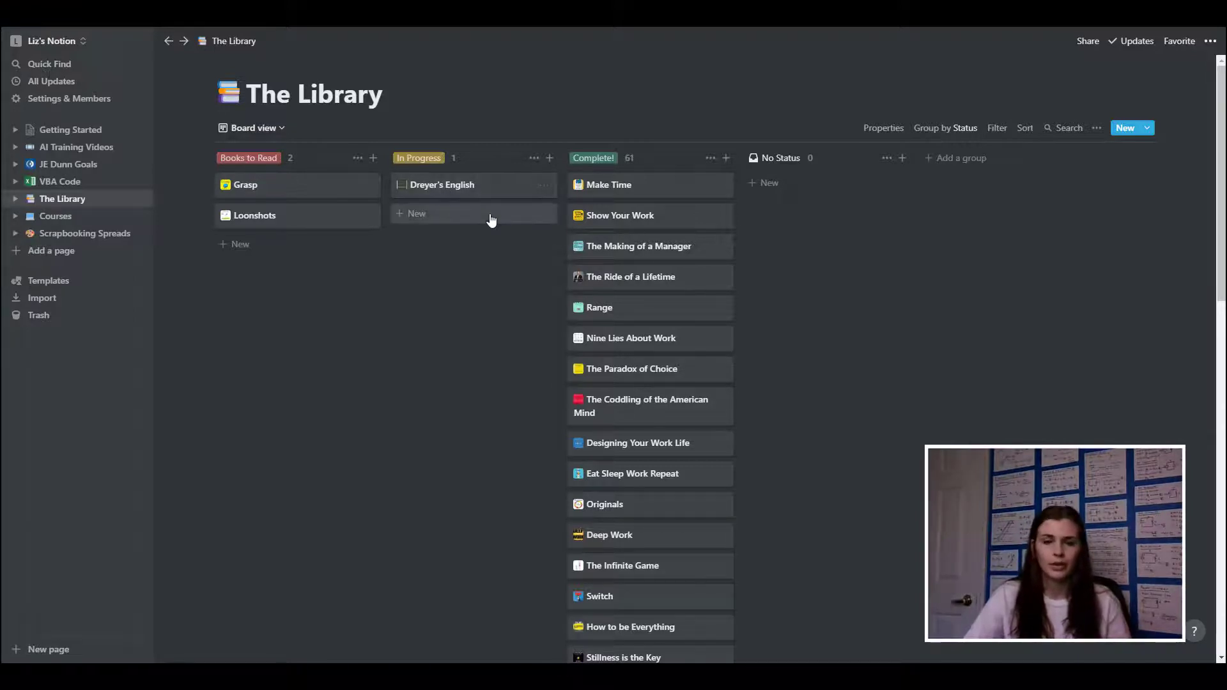
pyautogui.scroll(-10, 665, 375)
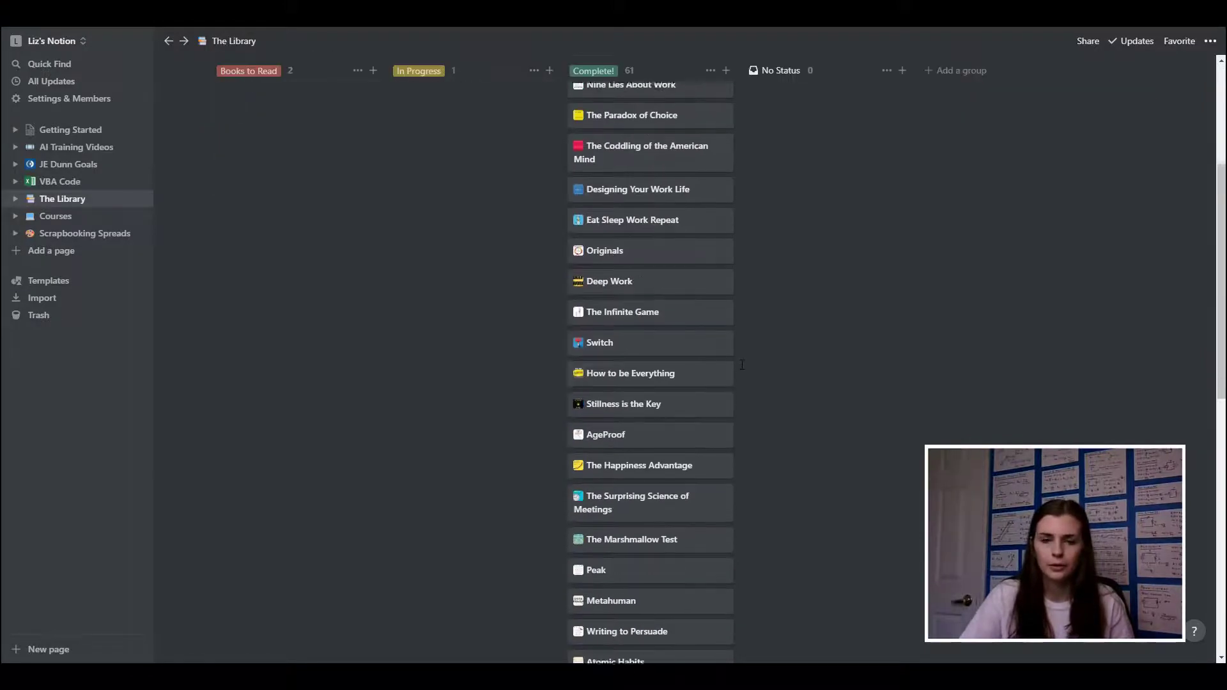
pyautogui.scroll(4, 507, 313)
pyautogui.scroll(6, 507, 312)
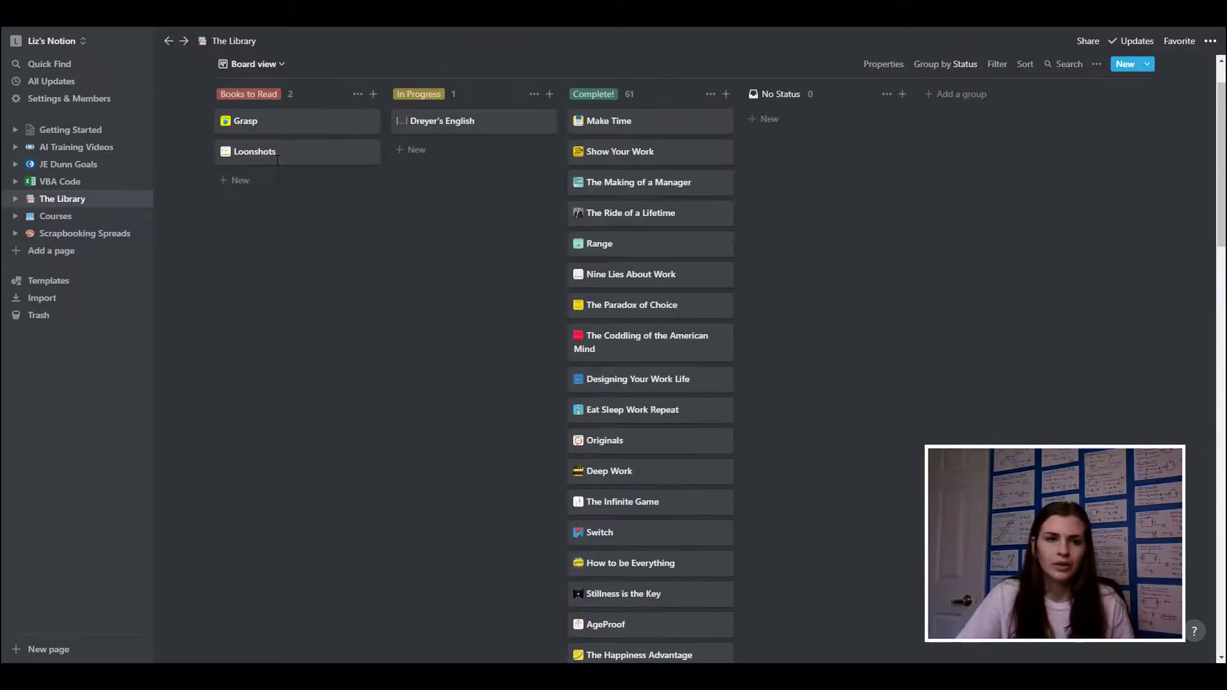
# Return the library to Gallery view and browse the covers around the Deep Work and Make Time row
pyautogui.click(253, 128)
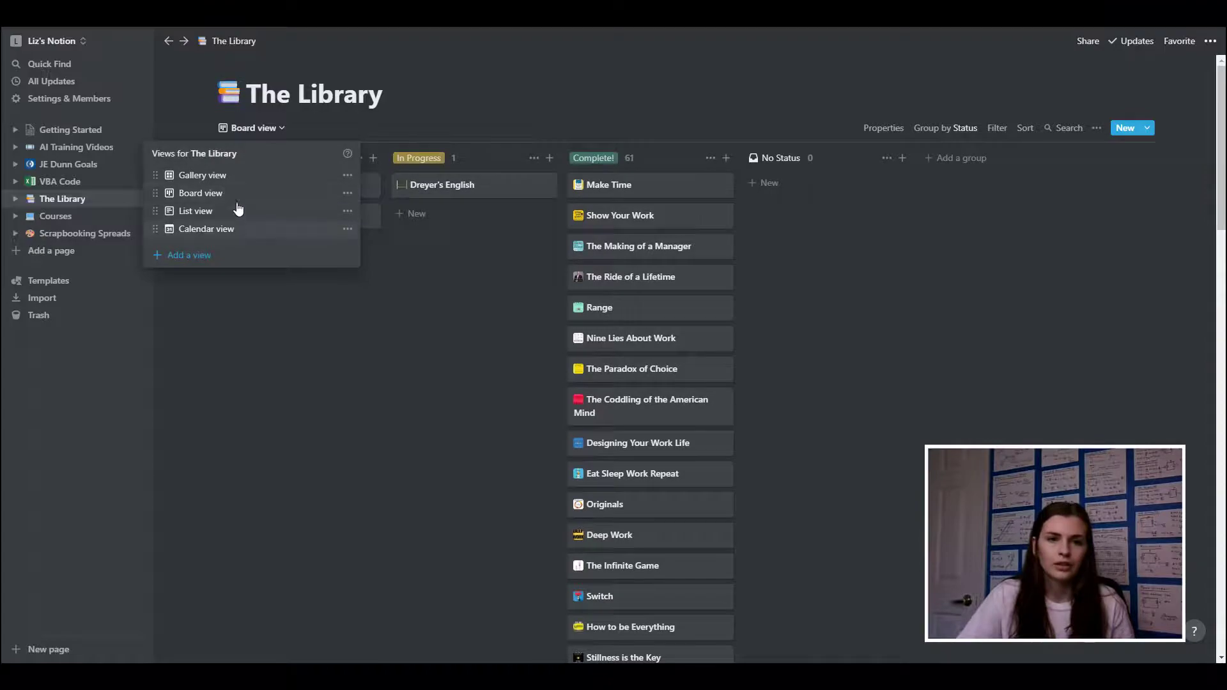
pyautogui.click(236, 175)
pyautogui.scroll(-15, 834, 362)
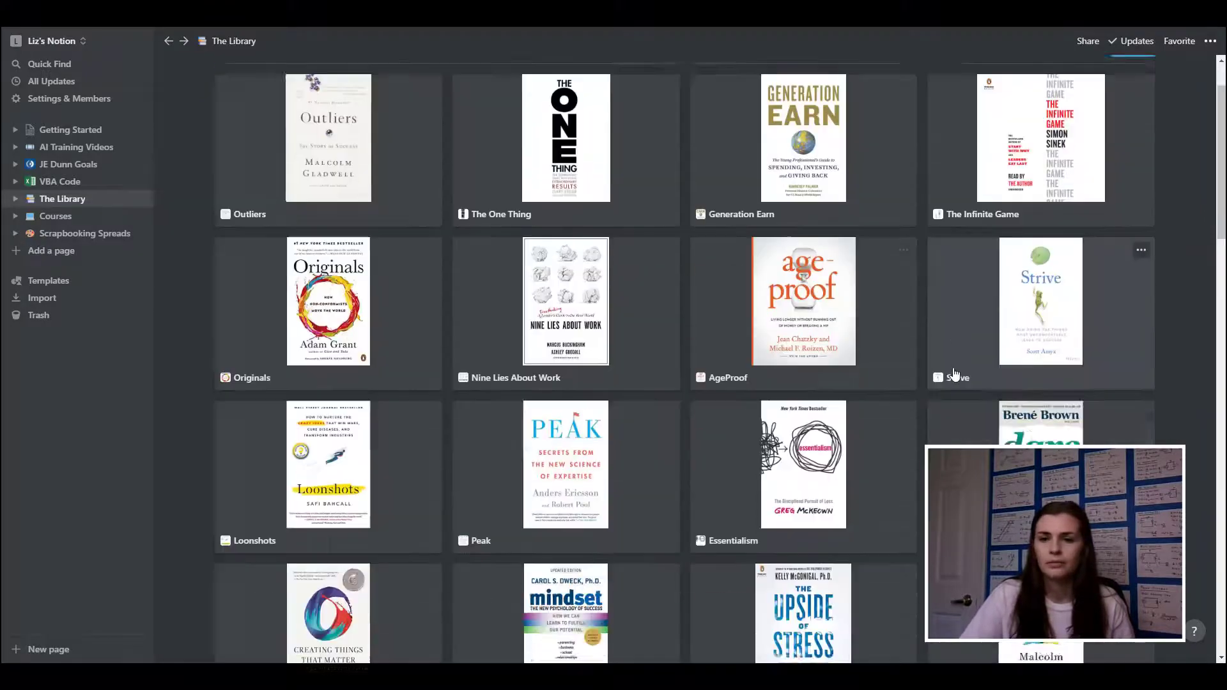
pyautogui.scroll(-6, 955, 383)
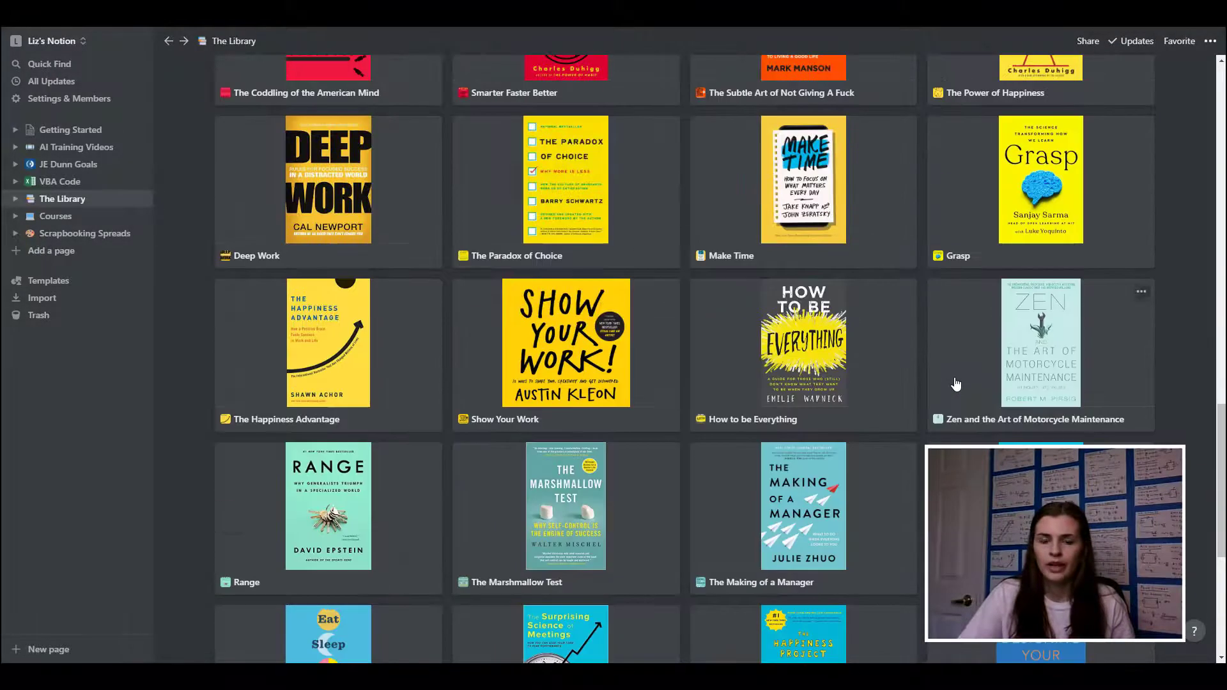
pyautogui.scroll(4, 956, 383)
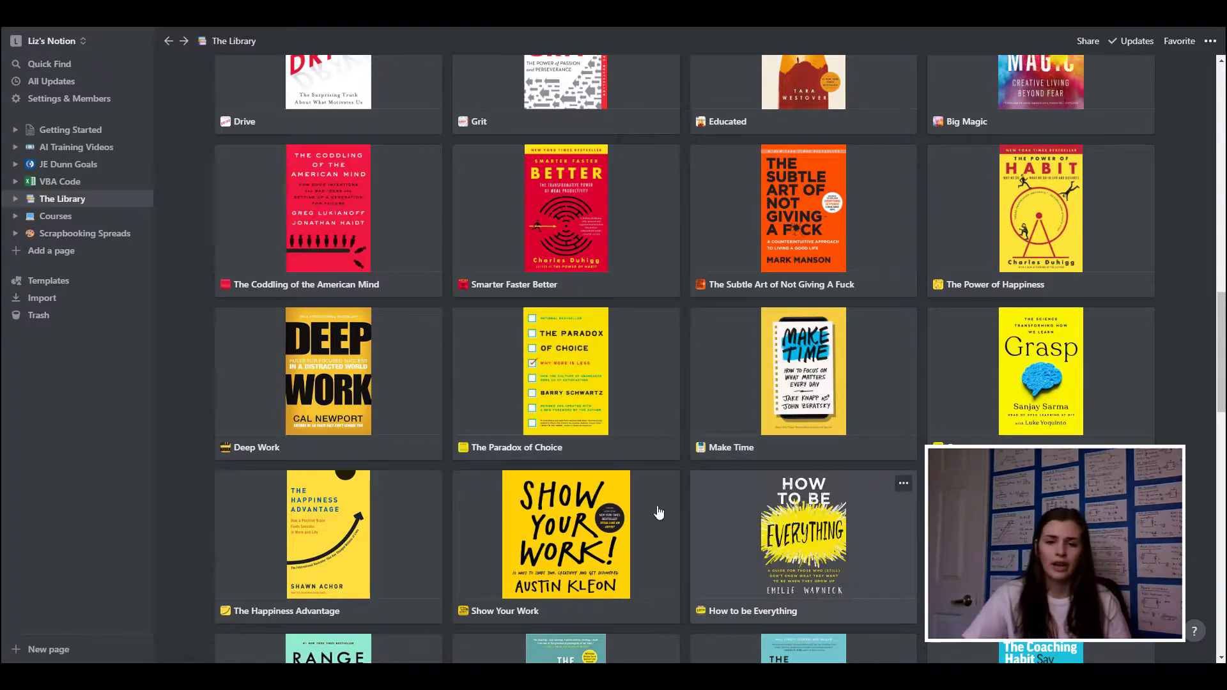
# Open the Show Your Work entry, look through its notes to Become a Documentarian of What You Do, and close it
pyautogui.click(617, 557)
pyautogui.scroll(-10, 643, 509)
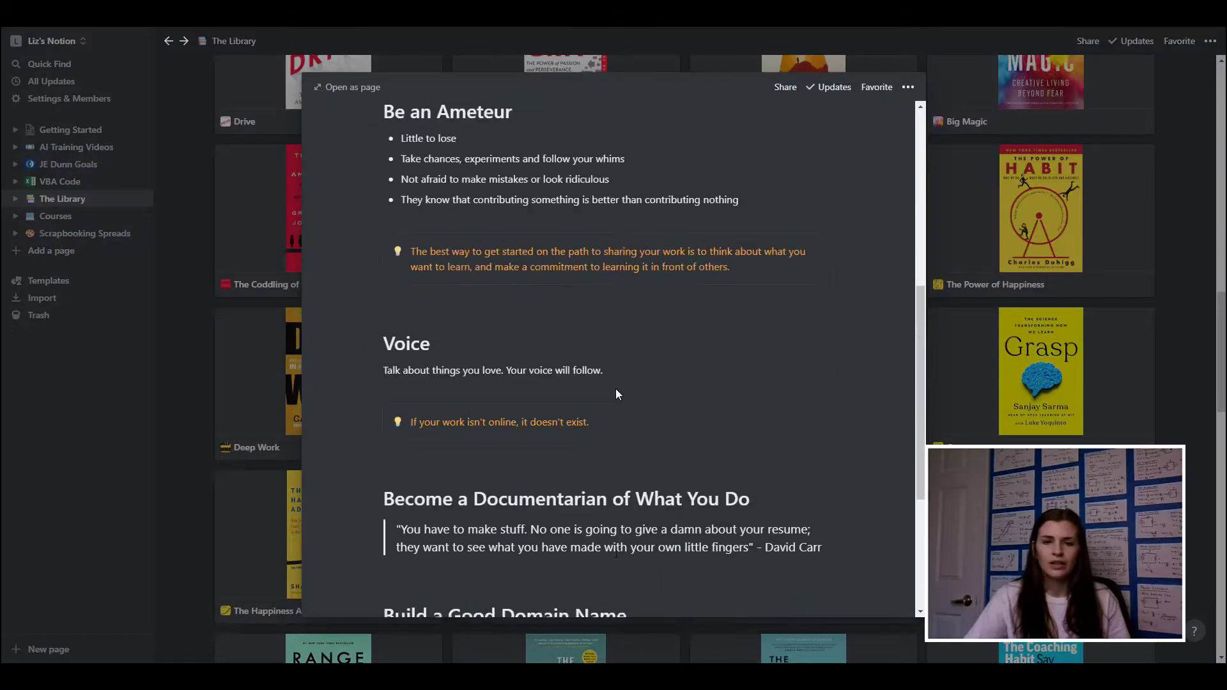
pyautogui.click(1132, 430)
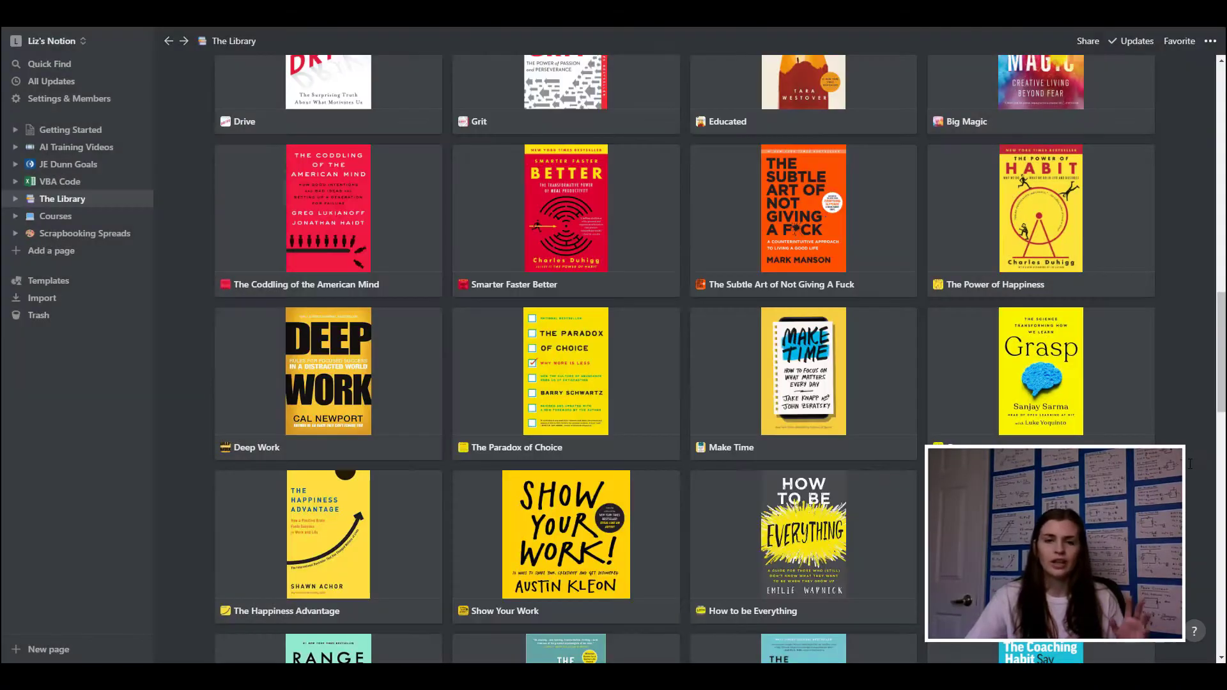